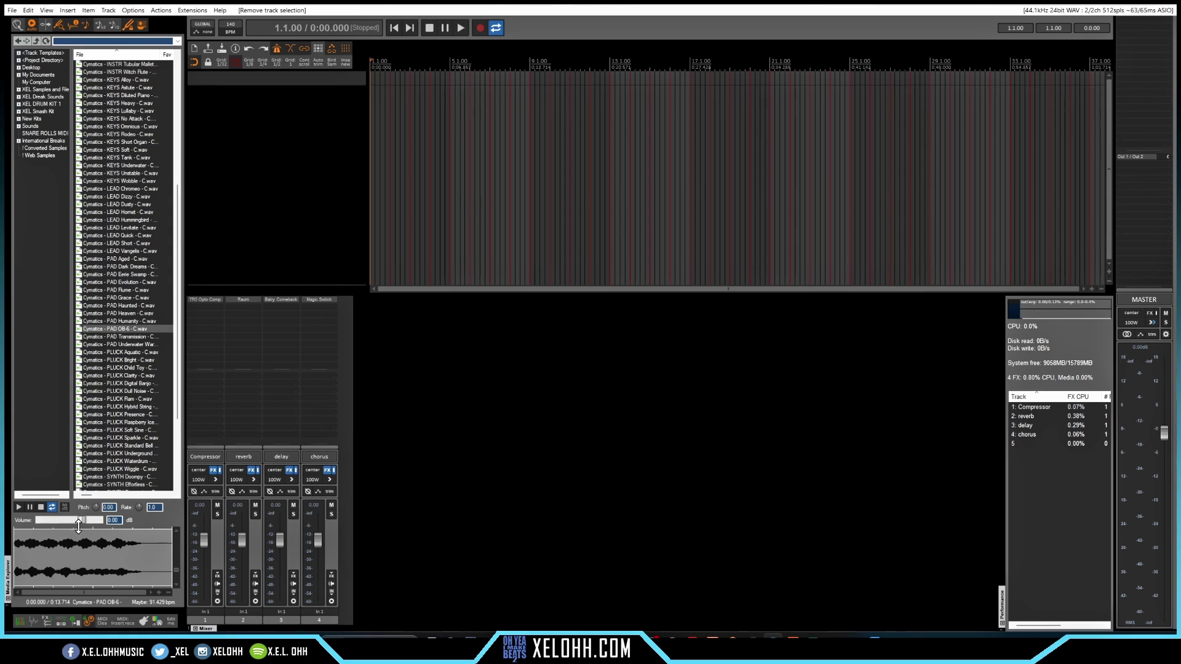
Insert the Cymatics - PAD OB-6 sample into a sample player on a new track, using Note (Semitone shifted) mode
right_click(71, 561)
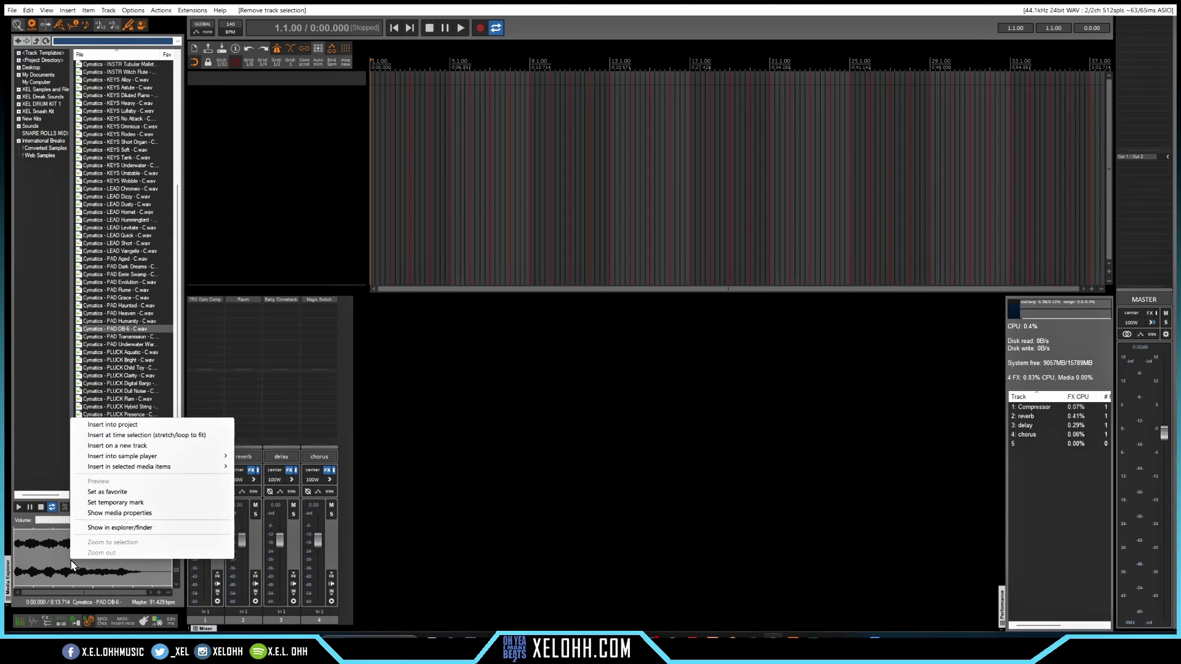
mouse_move(131, 460)
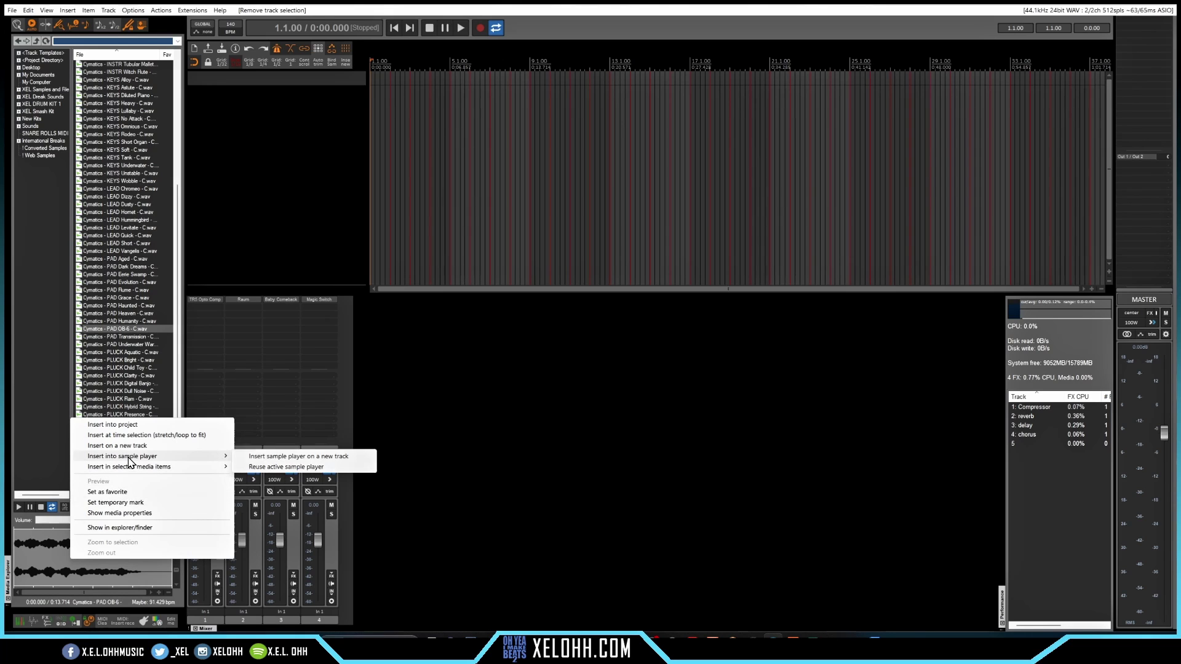
left_click(278, 456)
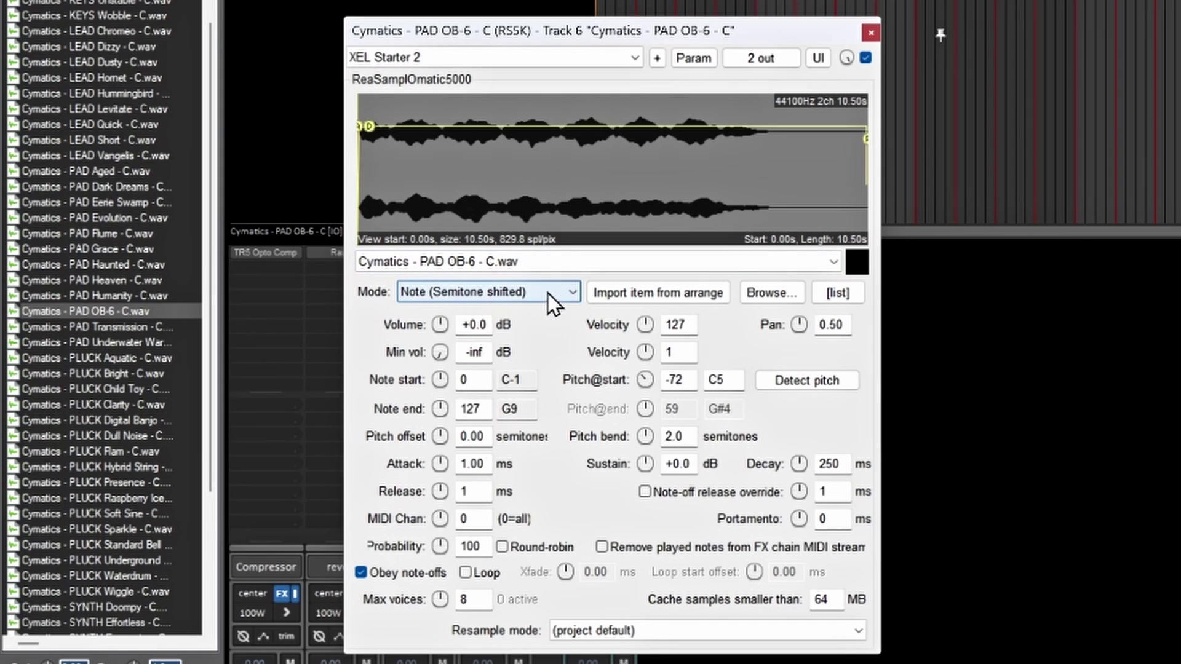
left_click(571, 289)
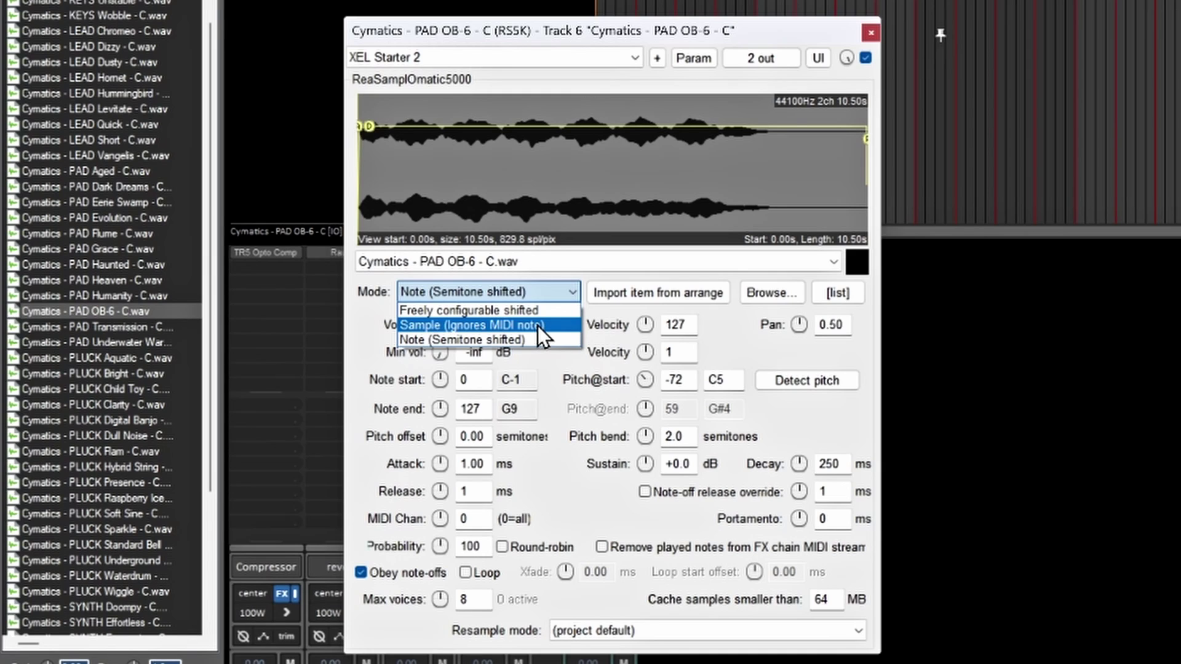
left_click(426, 338)
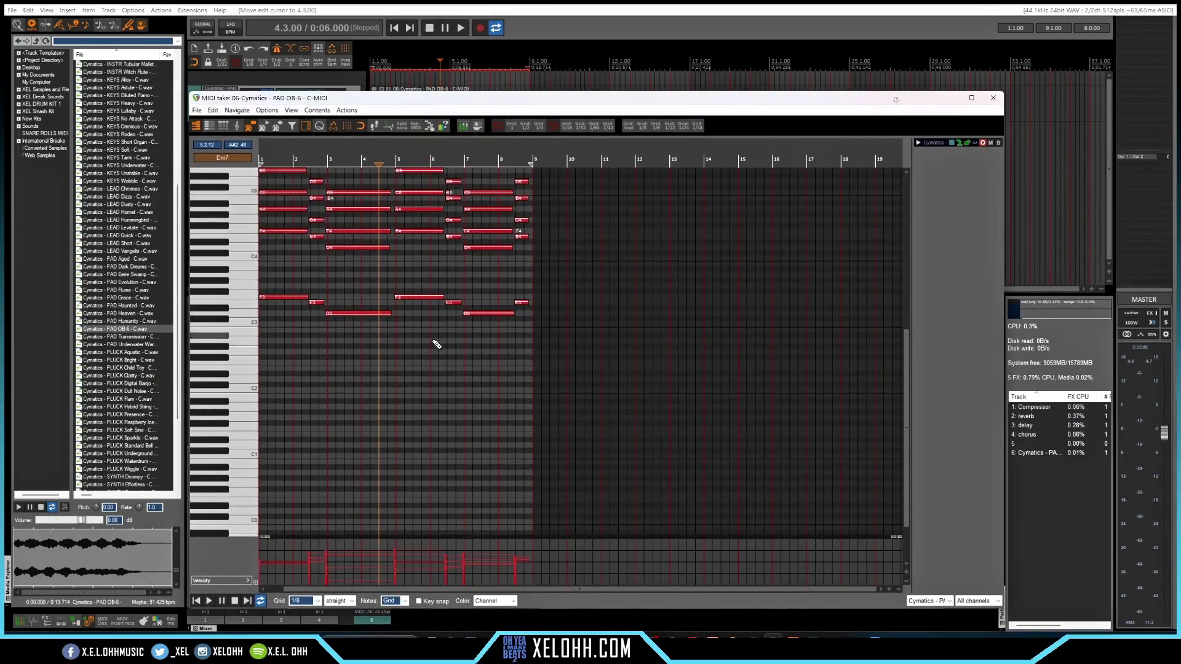
Select all the pad's MIDI notes, extend them so each chord runs into the following one, and audition from the start
left_click(379, 168)
key("Home")
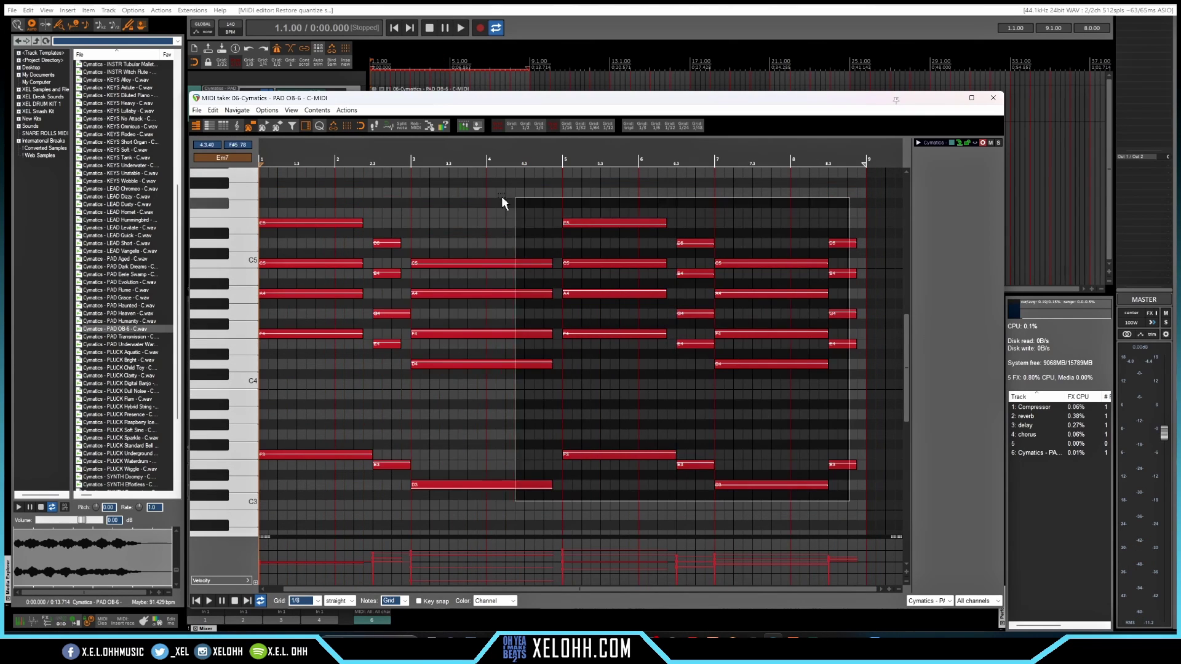
key("ctrl+a")
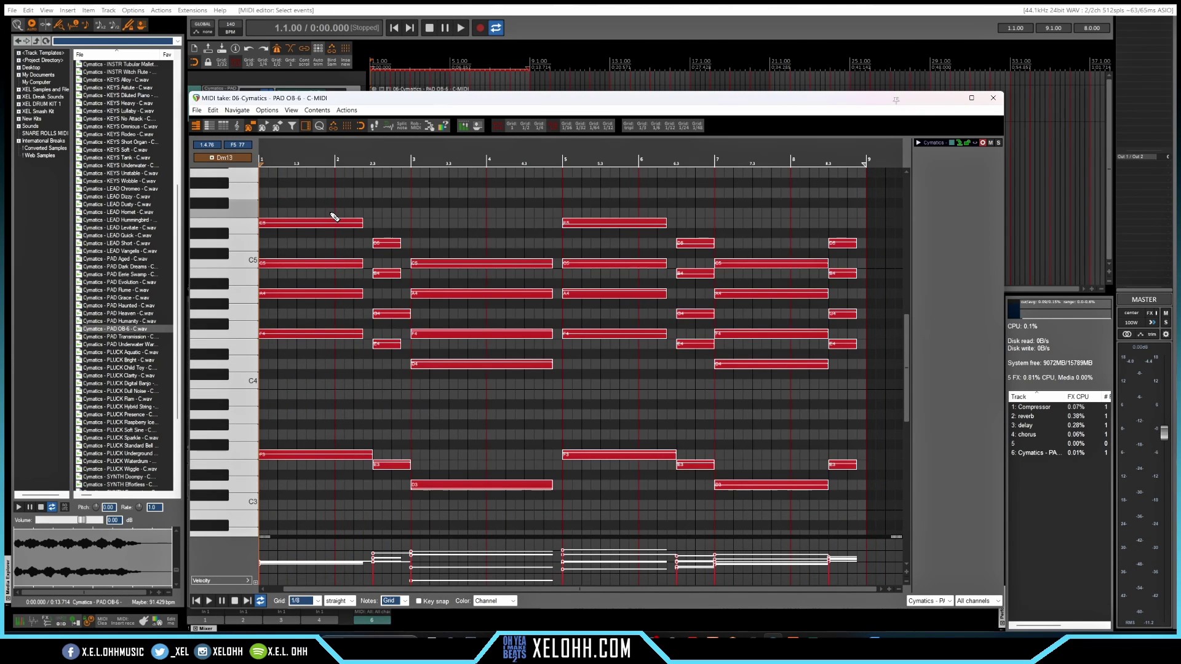
key("ctrl+l")
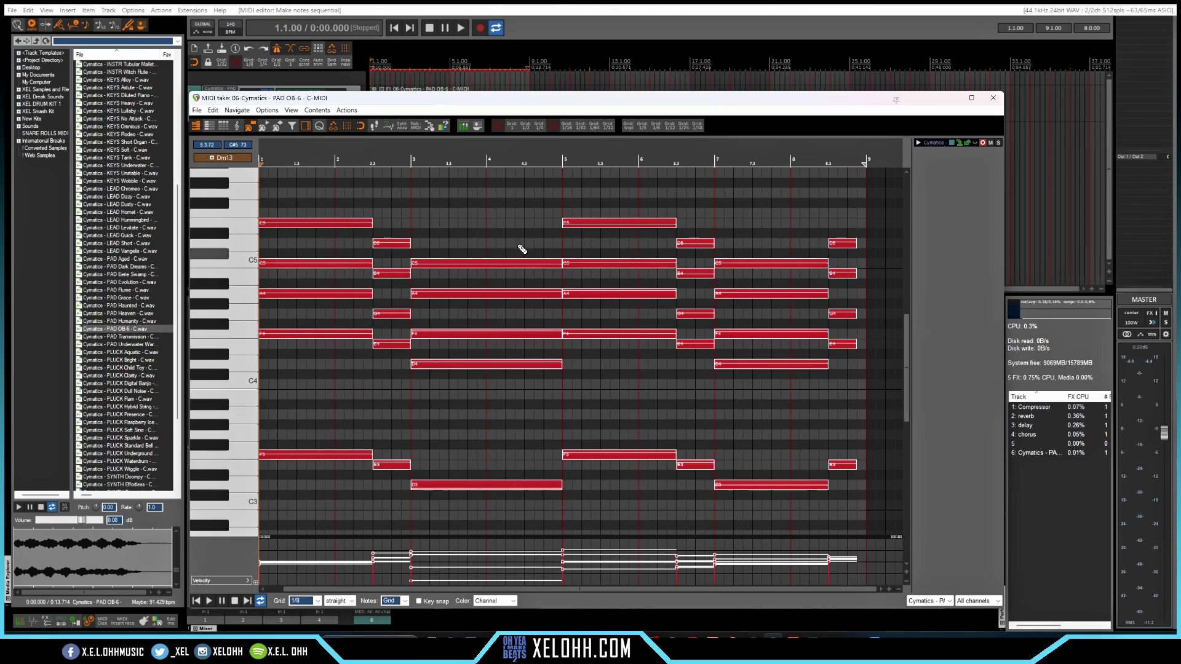
key("space")
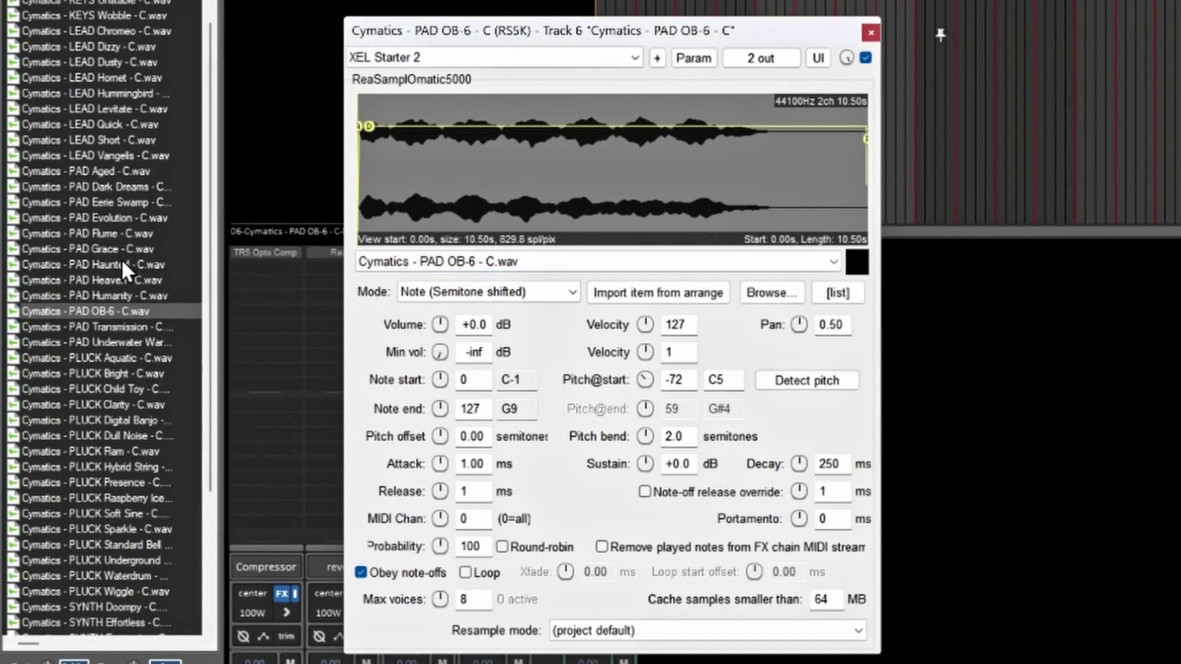
Browse the sample player's file list and step between neighbouring pad samples, ending on Cymatics - PAD Underwater Warble - C.wav
left_click(682, 264)
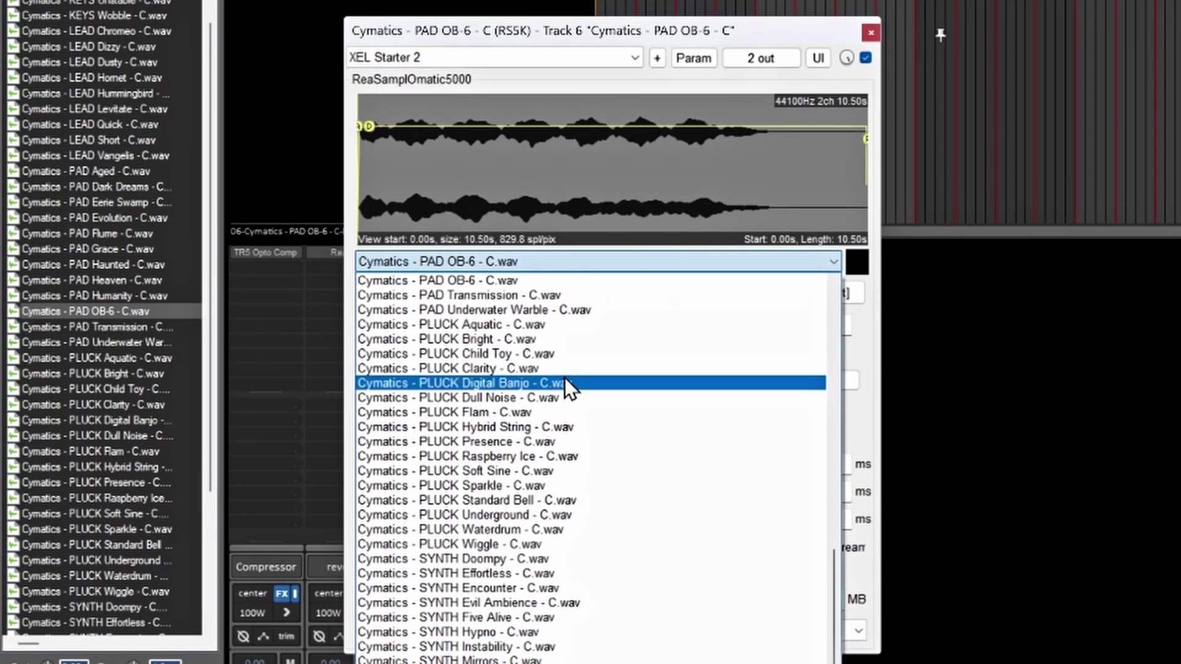
scroll(744, 449, "up", 16)
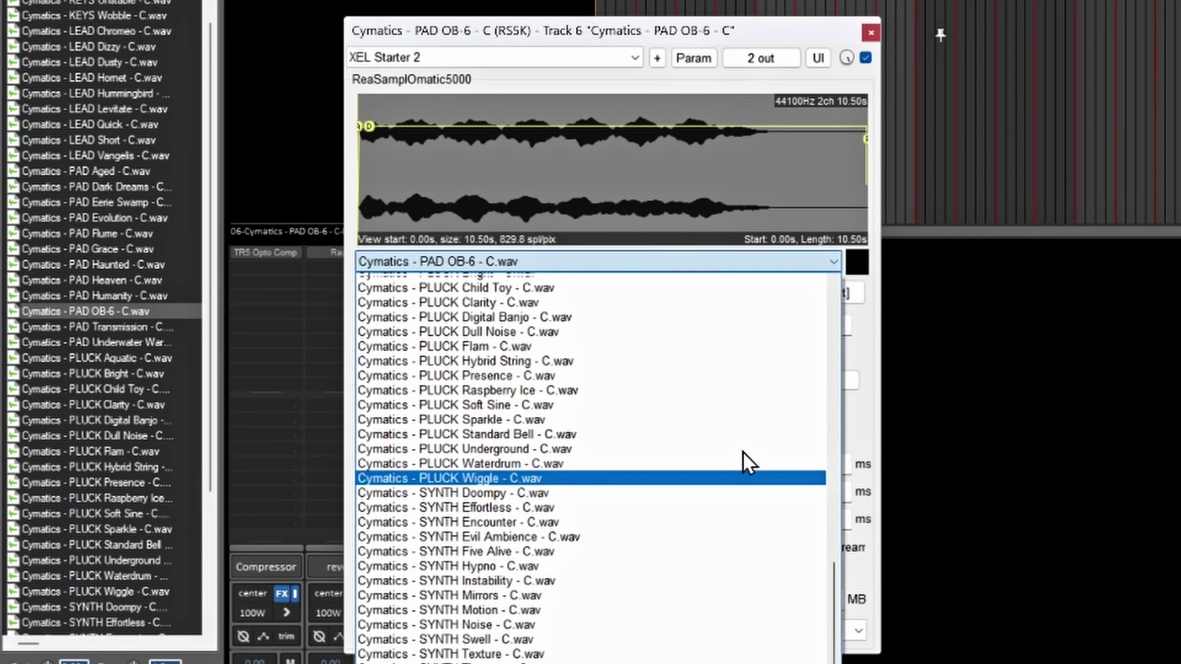
scroll(743, 448, "up", 5)
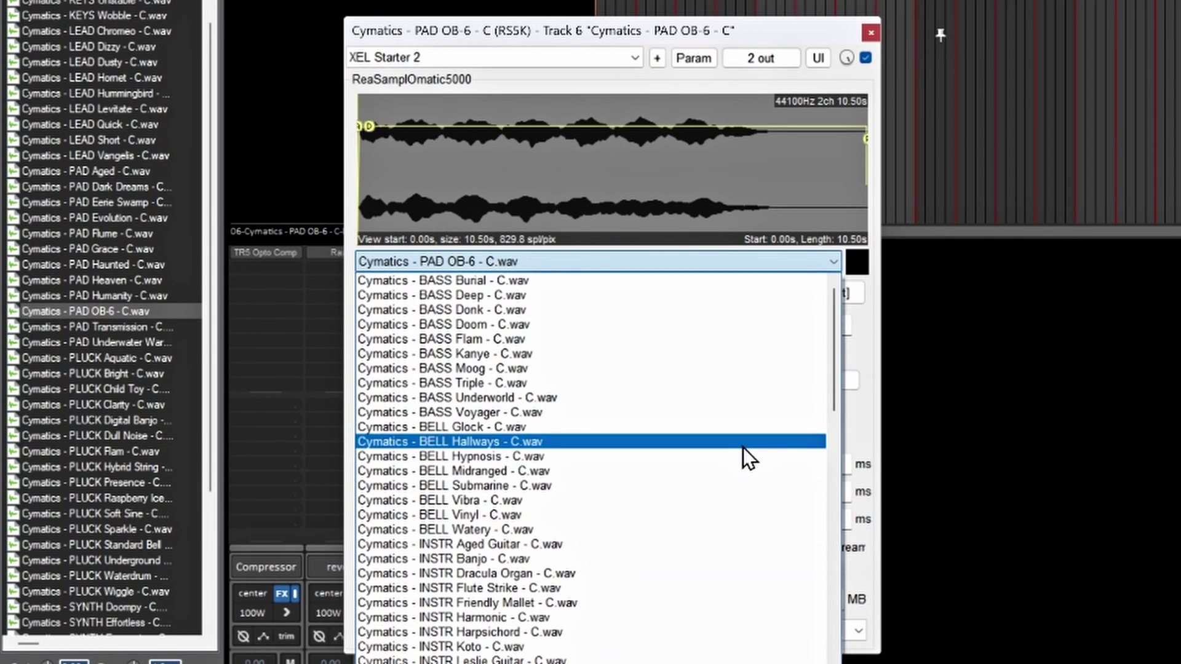
left_click(544, 360)
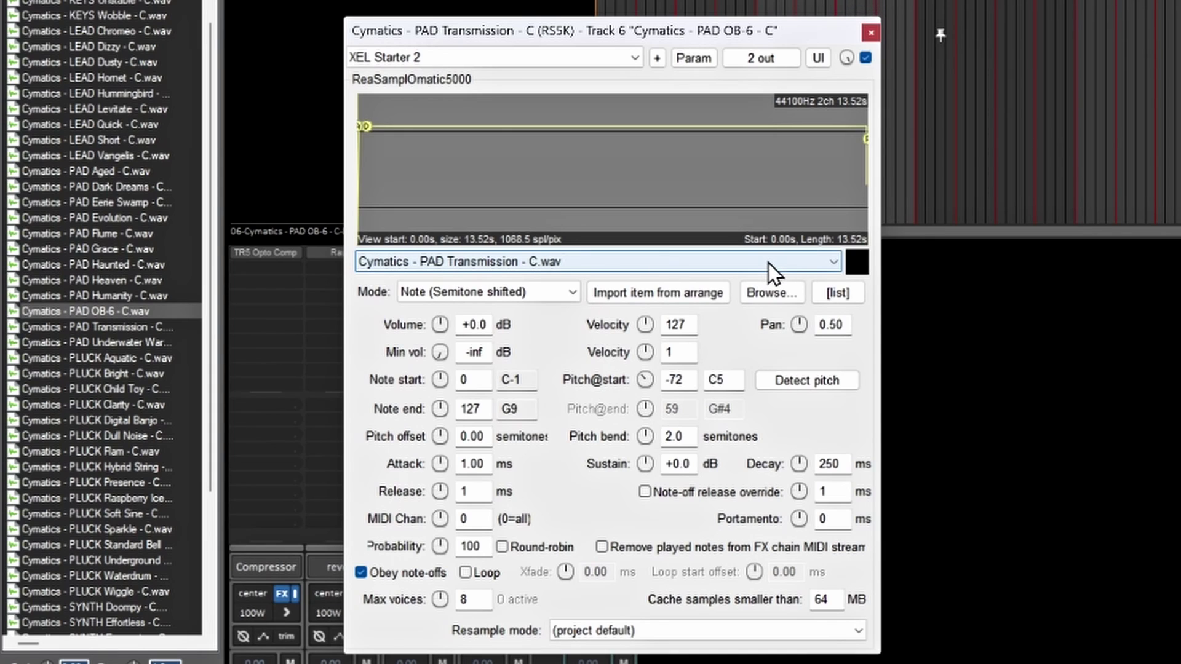
scroll(769, 263, "down", 1)
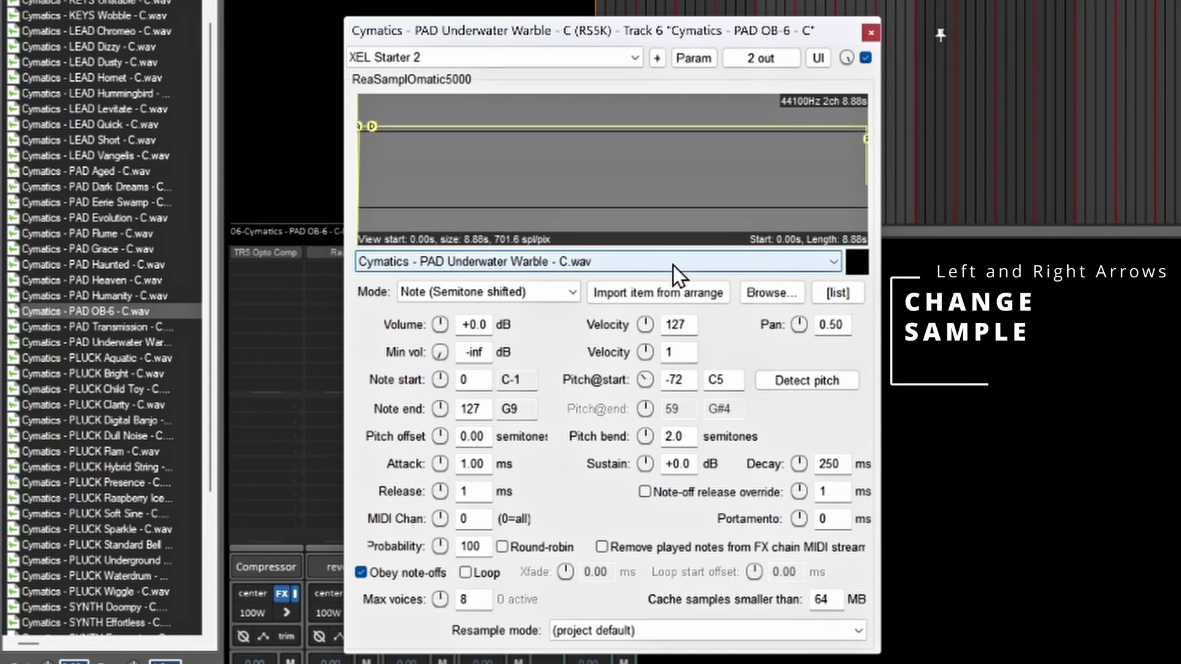
key("Left")
key("Left")
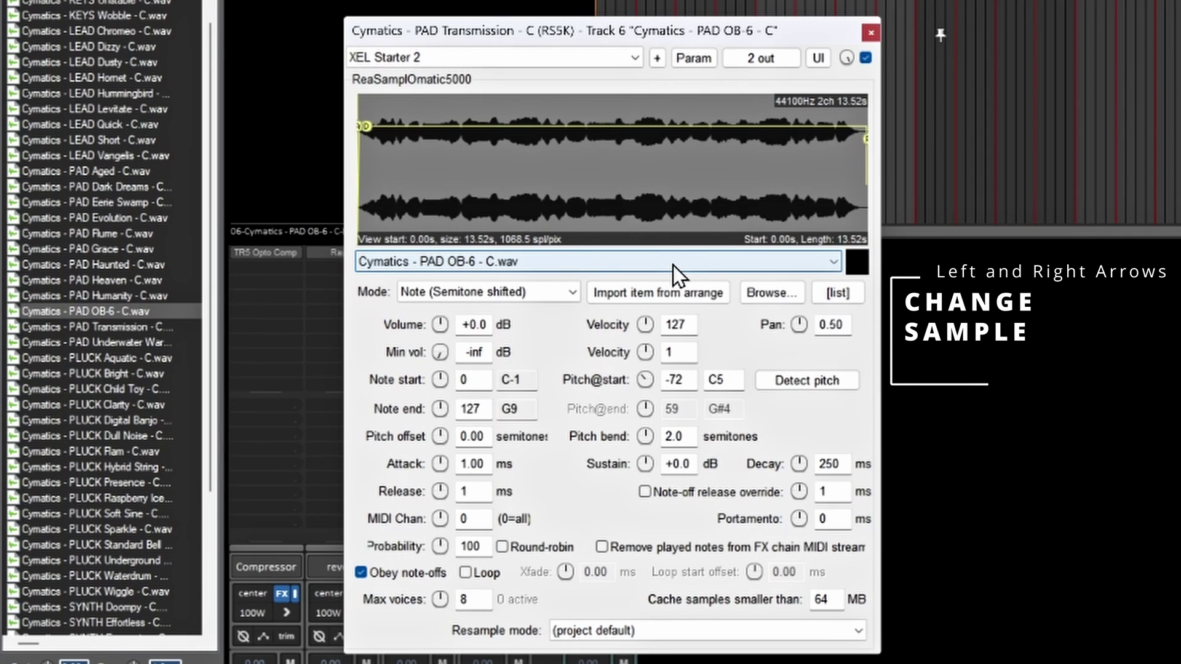
key("Right")
key("Right")
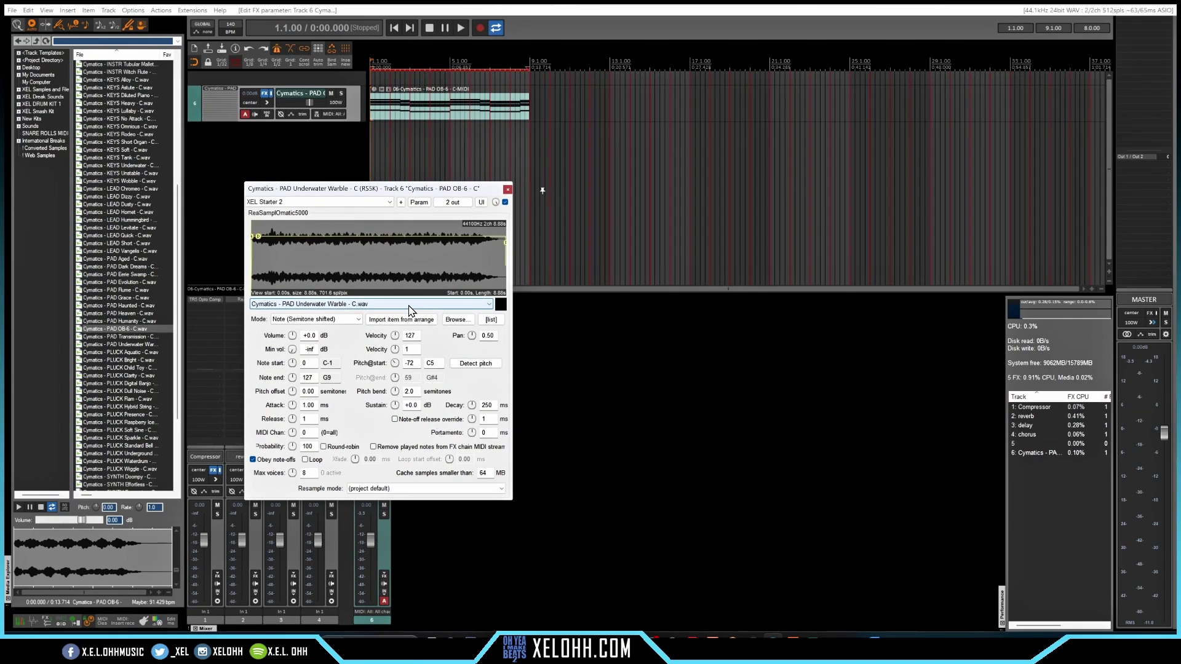
Duplicate the pad track and load Cymatics - BASS Burial - C.wav into the duplicate's sample player
right_click(351, 117)
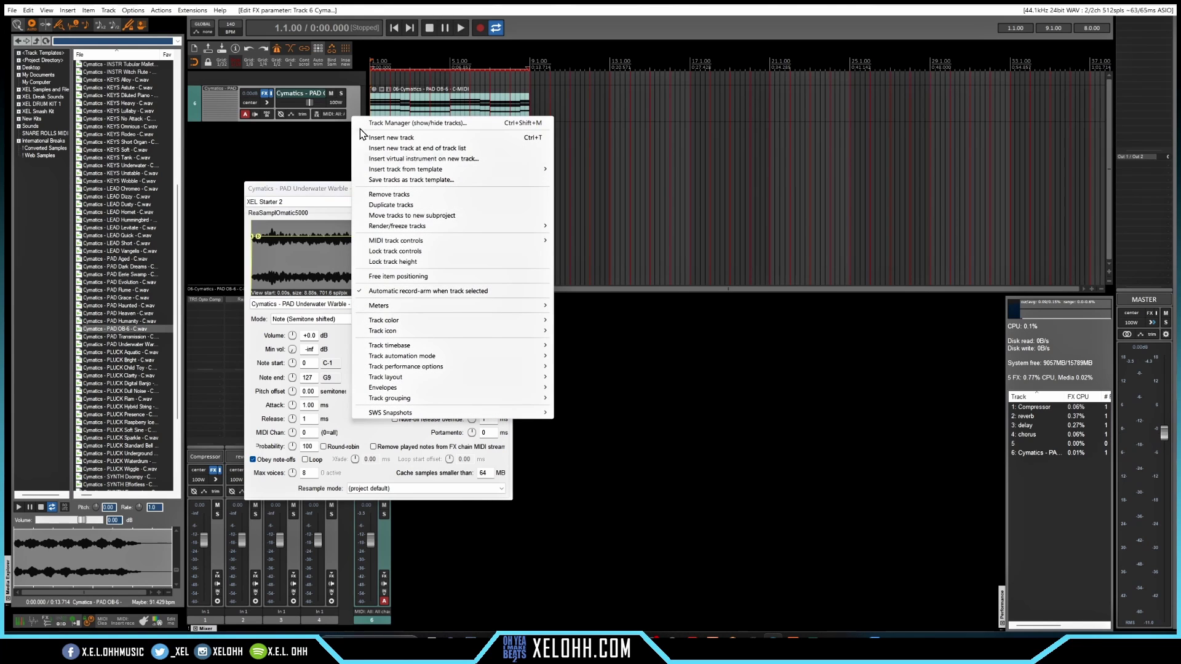
left_click(403, 206)
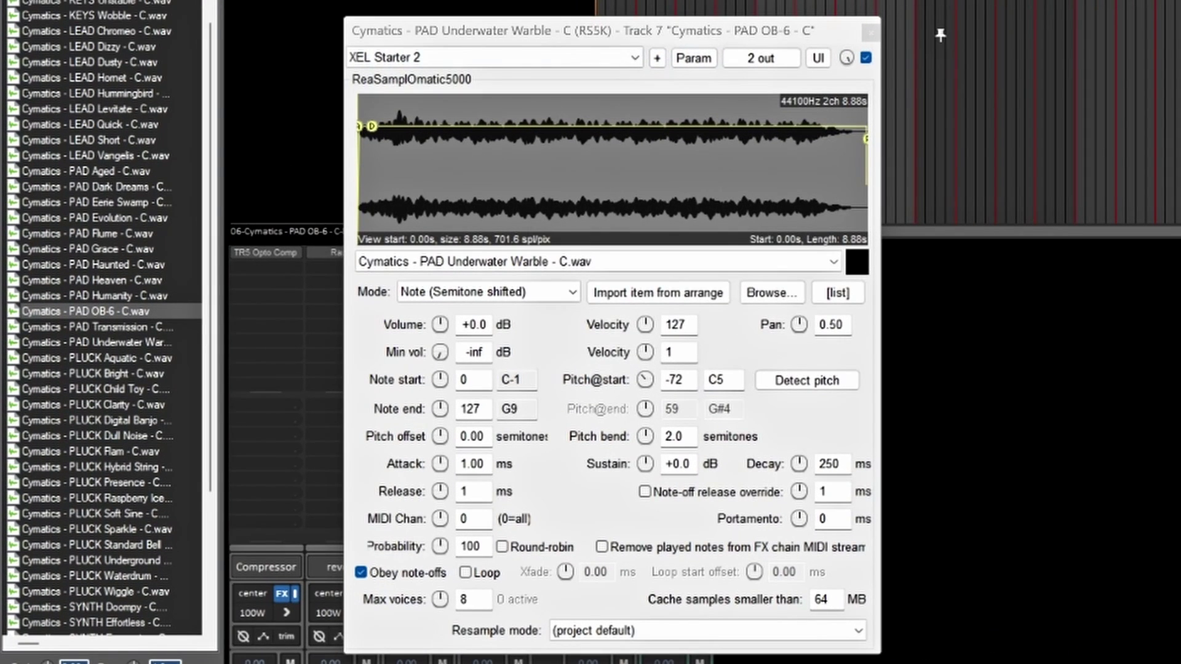
left_click(622, 264)
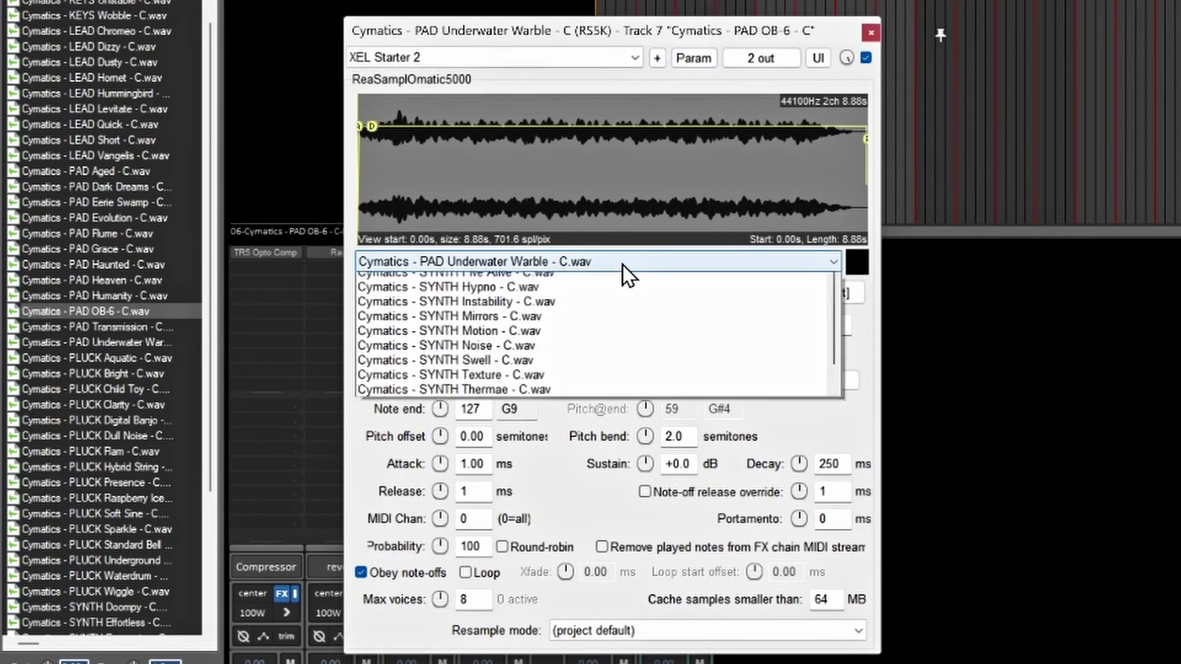
scroll(627, 375, "up", 20)
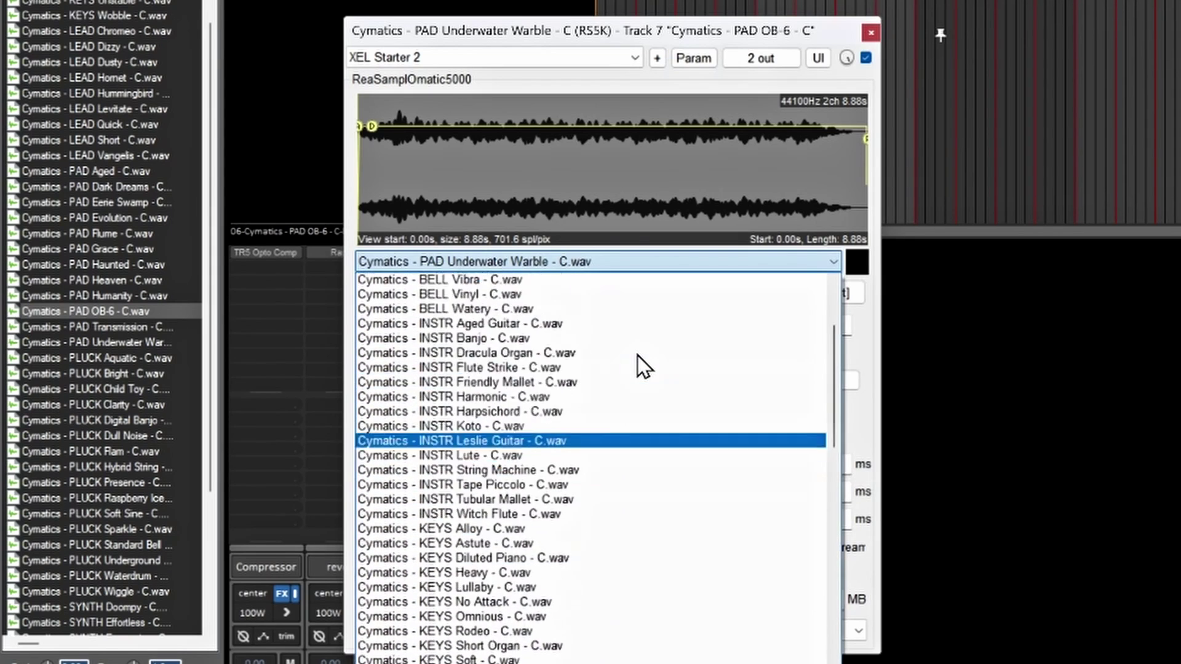
left_click(524, 281)
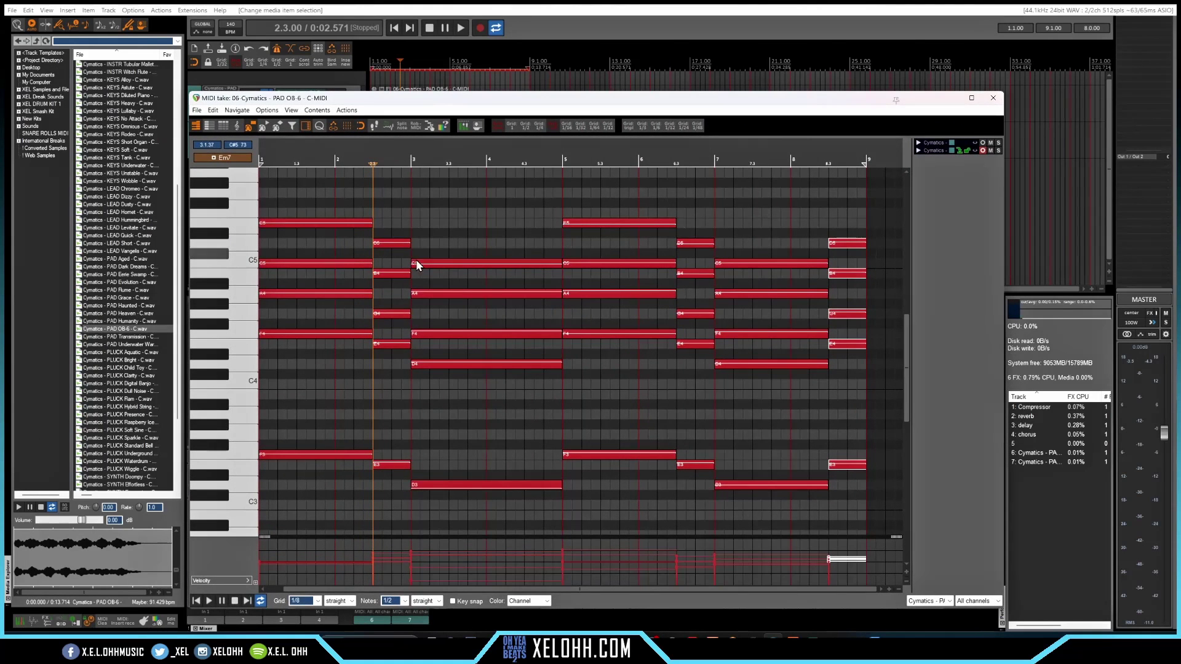
Delete the upper chord notes from the duplicated track's MIDI and transpose the remaining bass notes up two octaves
left_click_drag(853, 392, 292, 188)
key("Delete")
left_click(240, 506)
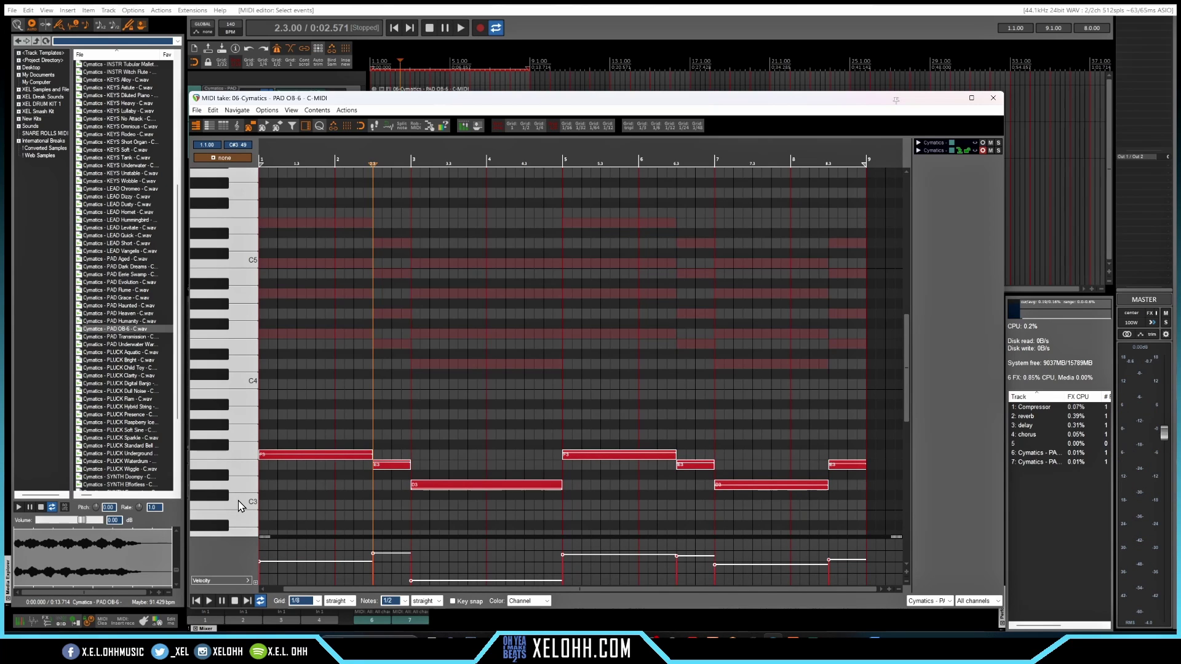
key("ctrl+Up")
key("Home")
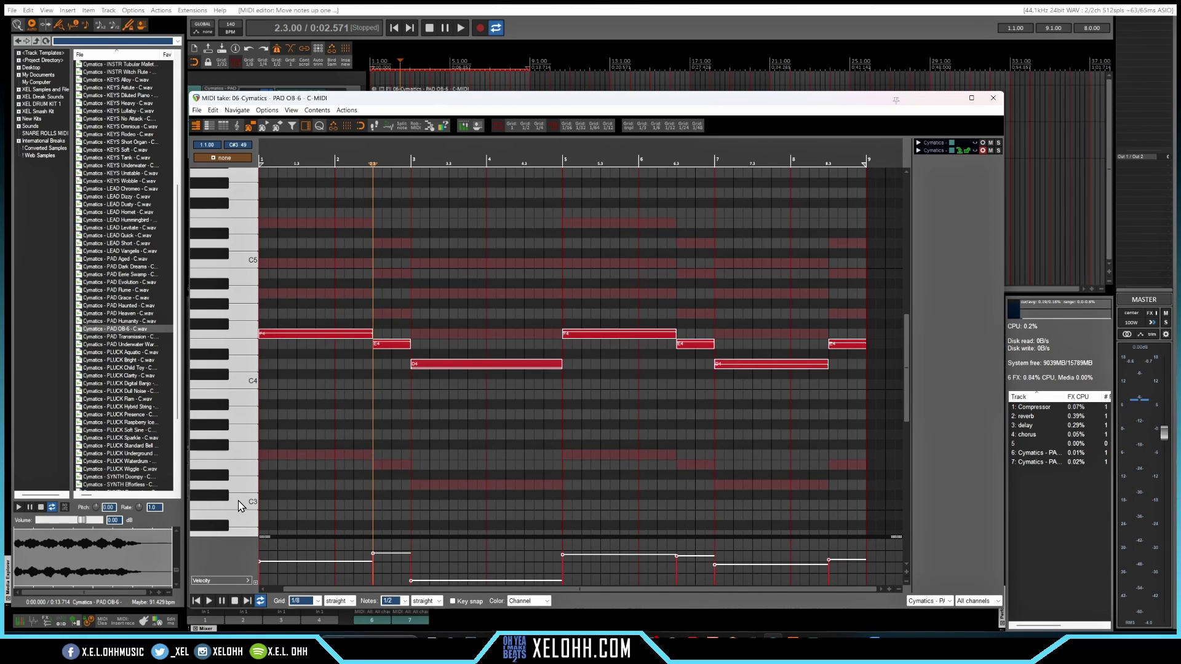
scroll(249, 314, "up", 3)
key("ctrl+Up")
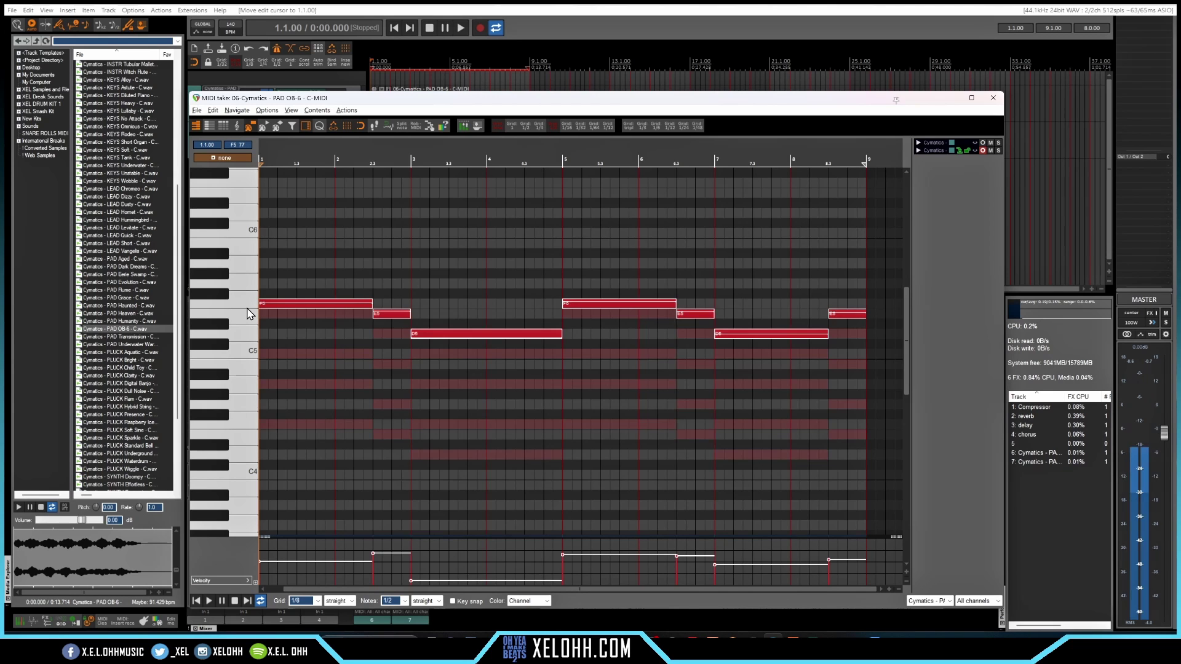
Raise and level the bass notes' velocities to one equal value, audition them, and close the MIDI editor
left_click_drag(480, 575, 479, 487)
key("space")
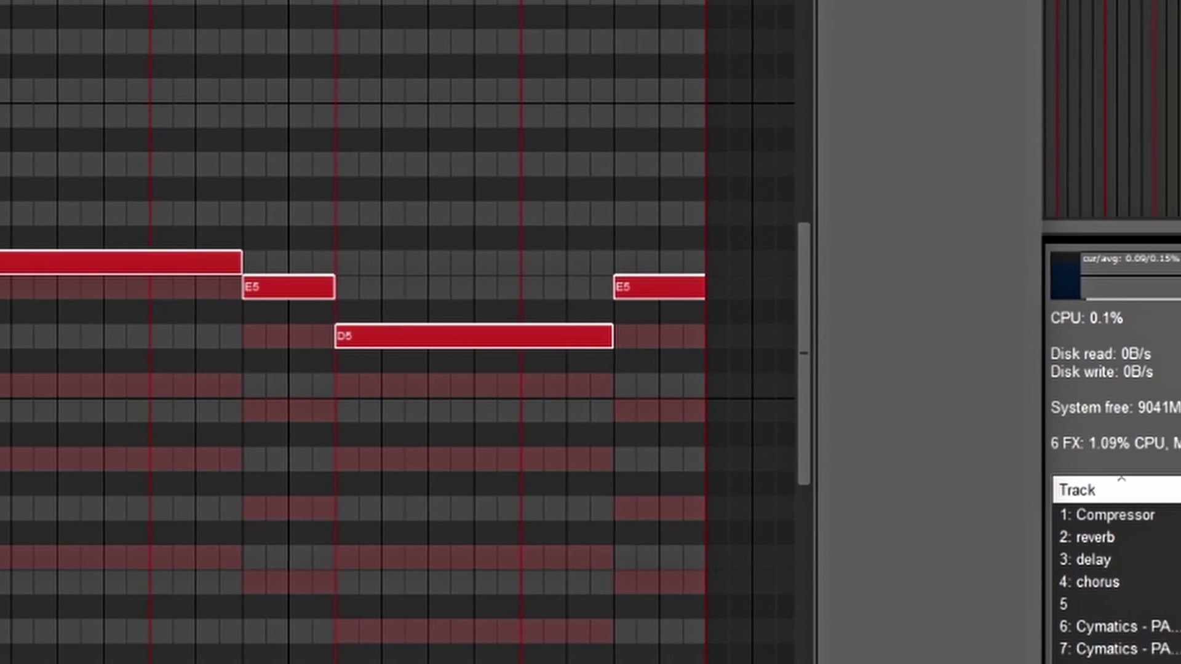
key("space")
left_click_drag(337, 553, 866, 551)
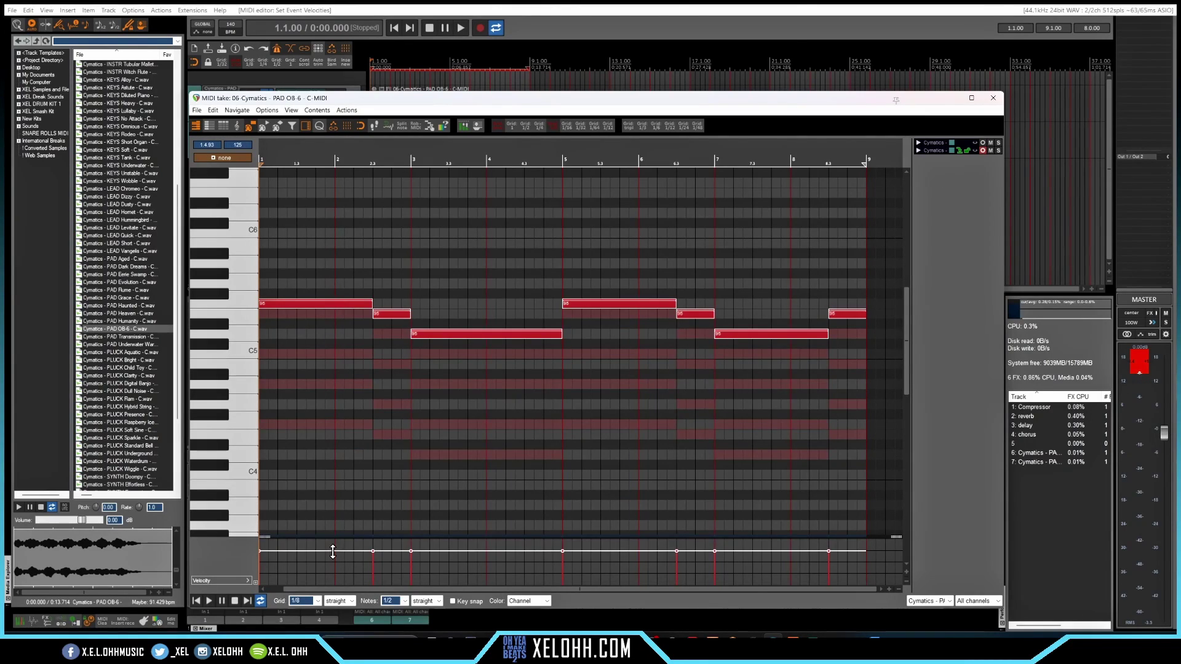
left_click(992, 98)
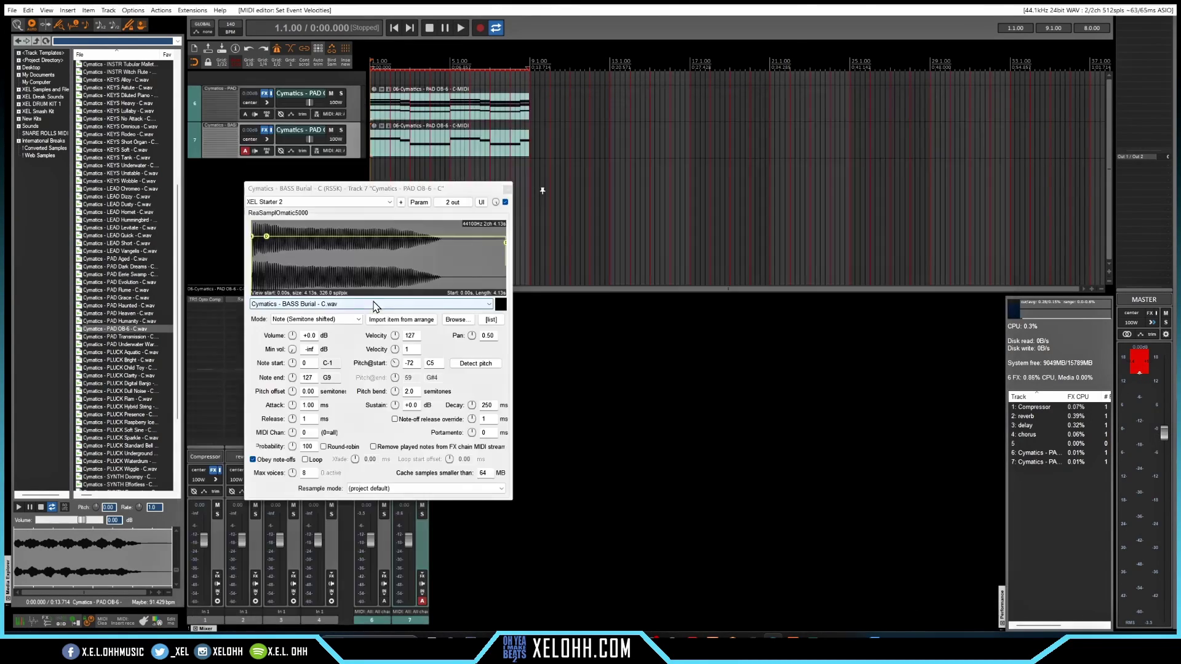
Swap the duplicated track's sample for another one from the BASS group and play its MIDI from the start
left_click(355, 304)
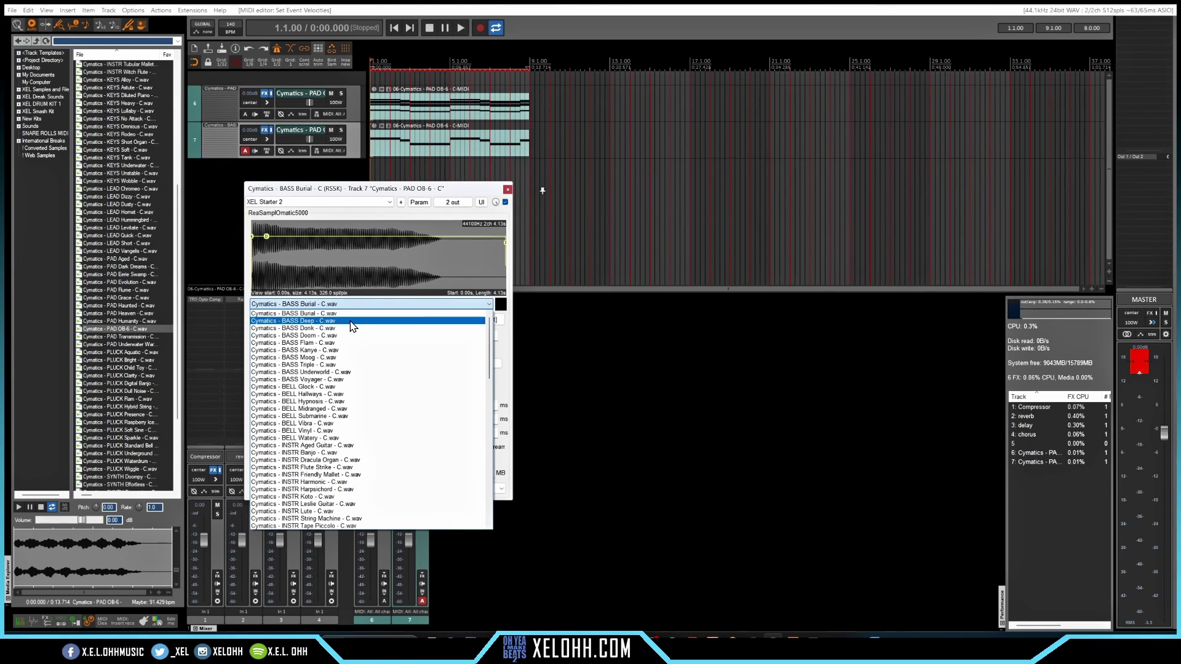
left_click(352, 327)
double_click(455, 139)
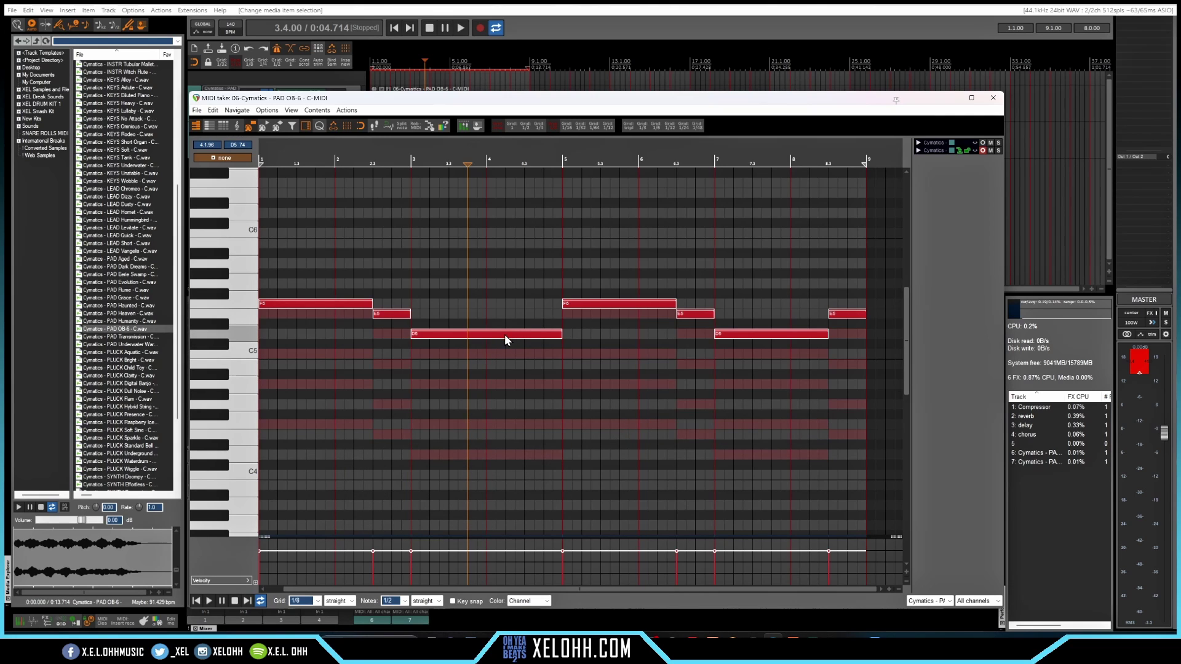
key("Home")
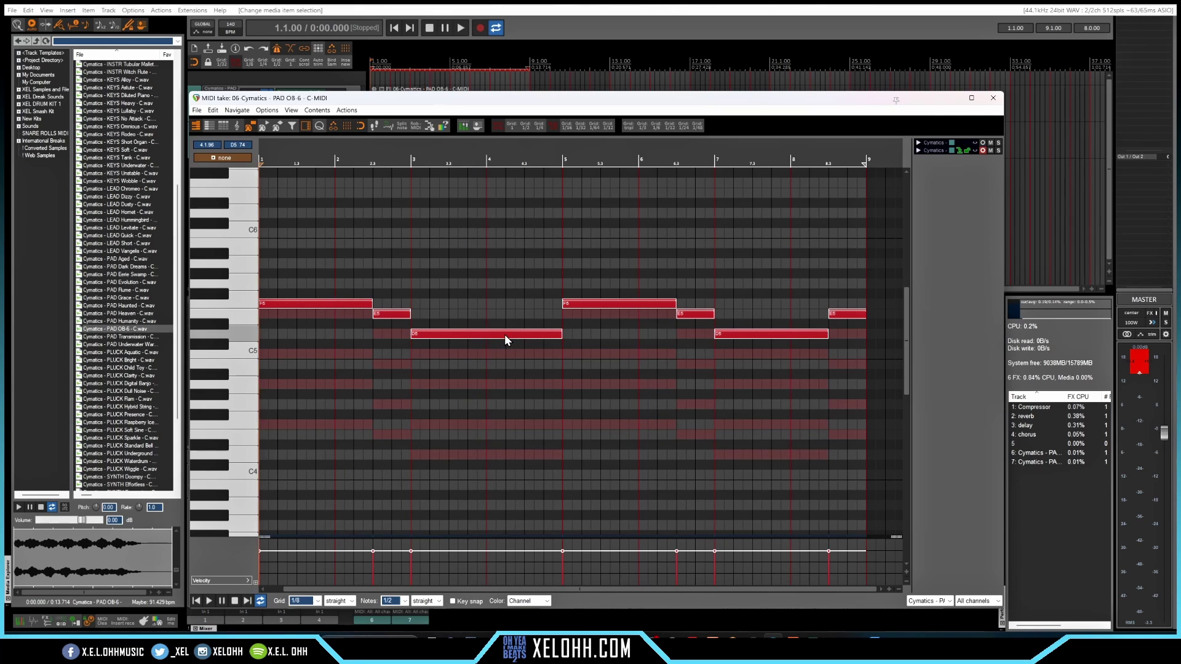
key("space")
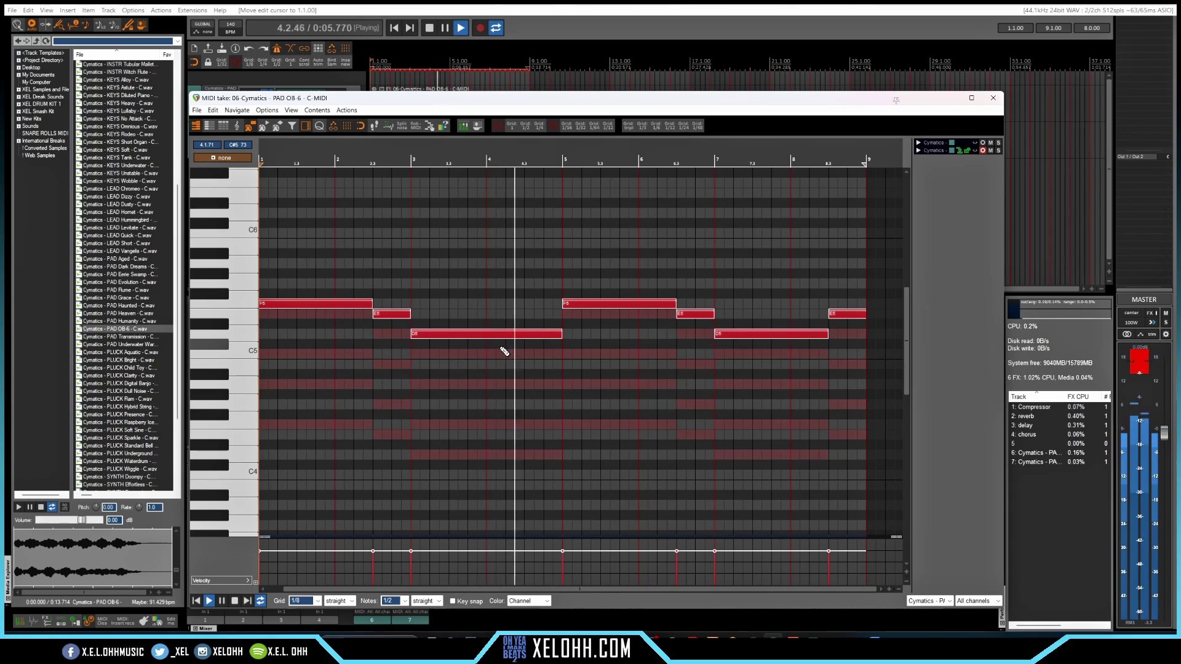
key("space")
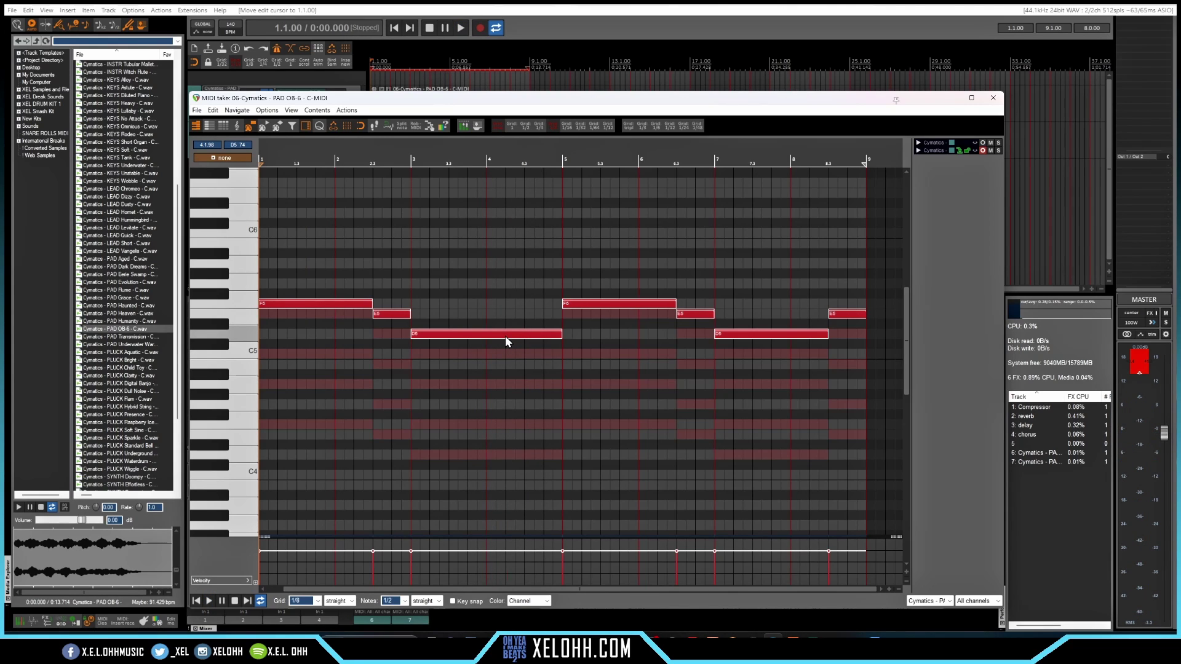
Split the long D5 bass note in bars 3–4 into three notes and play back the bassline
key("s")
key("s")
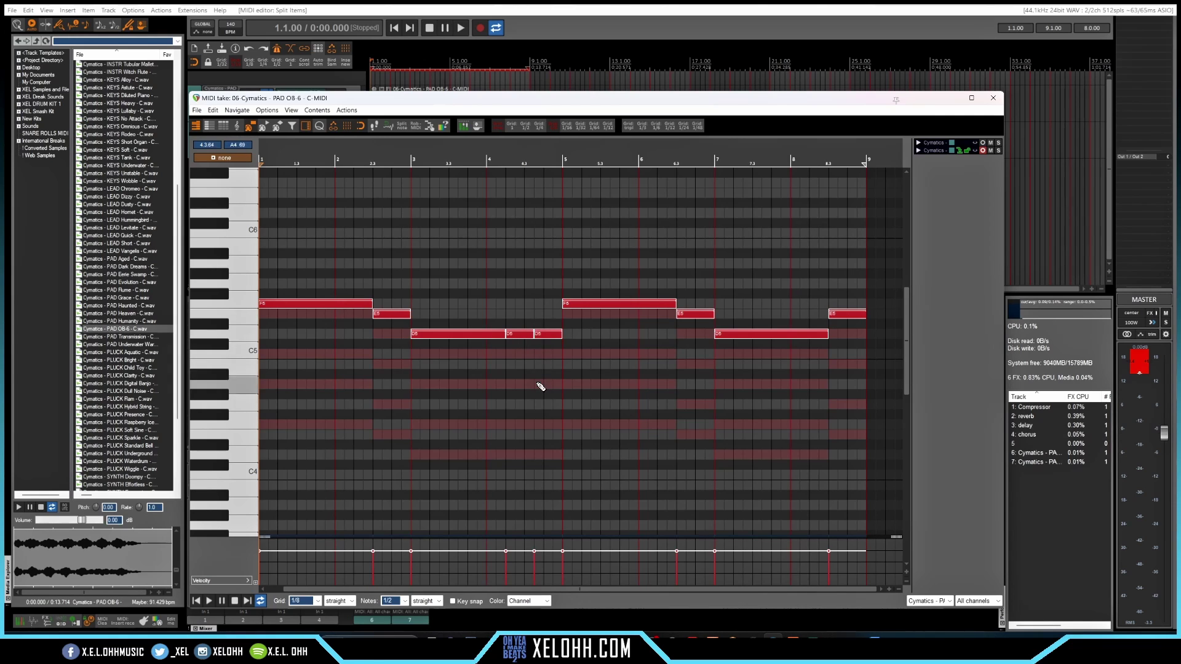
key("space")
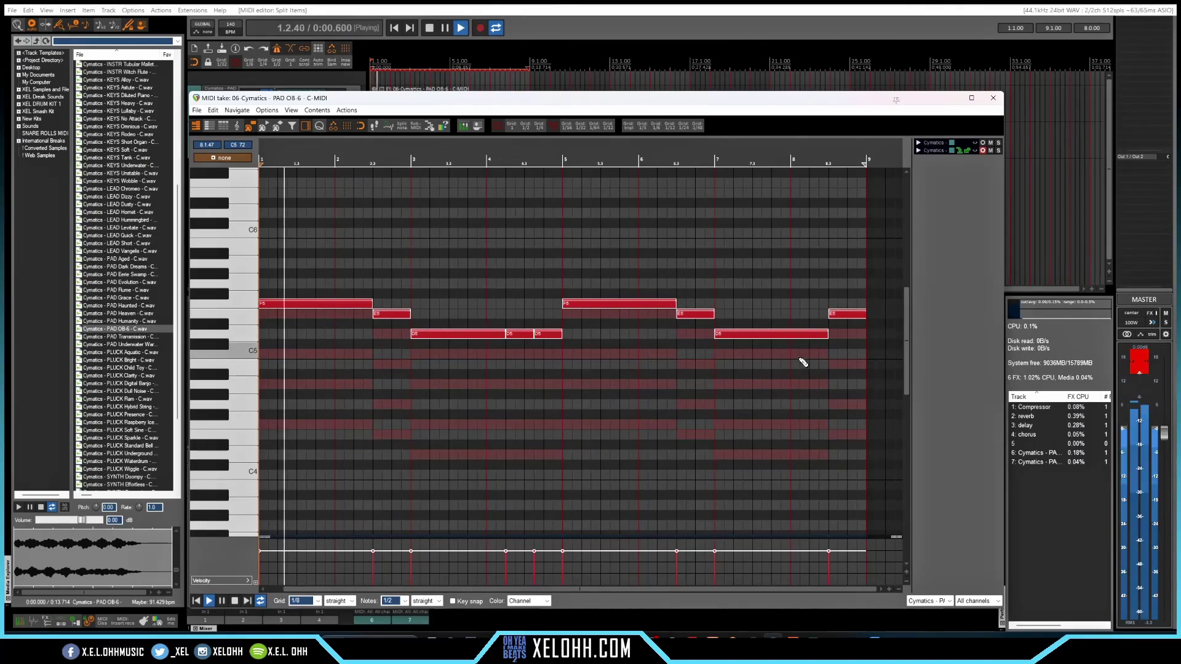
key("space")
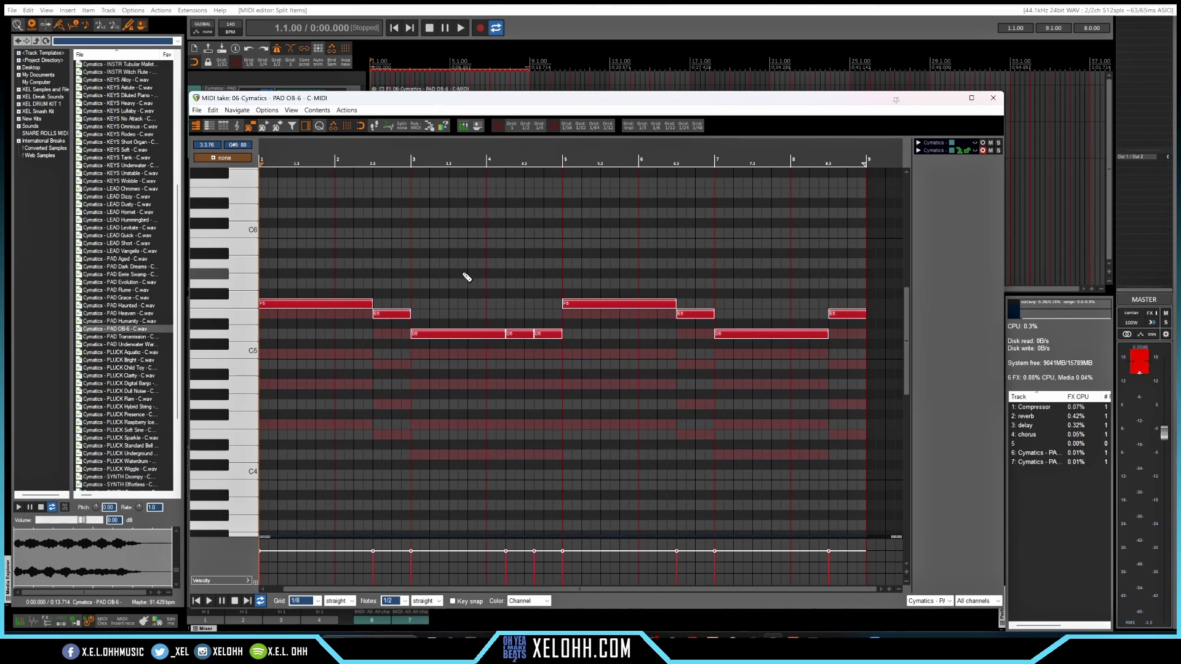
Close the MIDI editor and the sampler windows of the bass and pad tracks
left_click(993, 98)
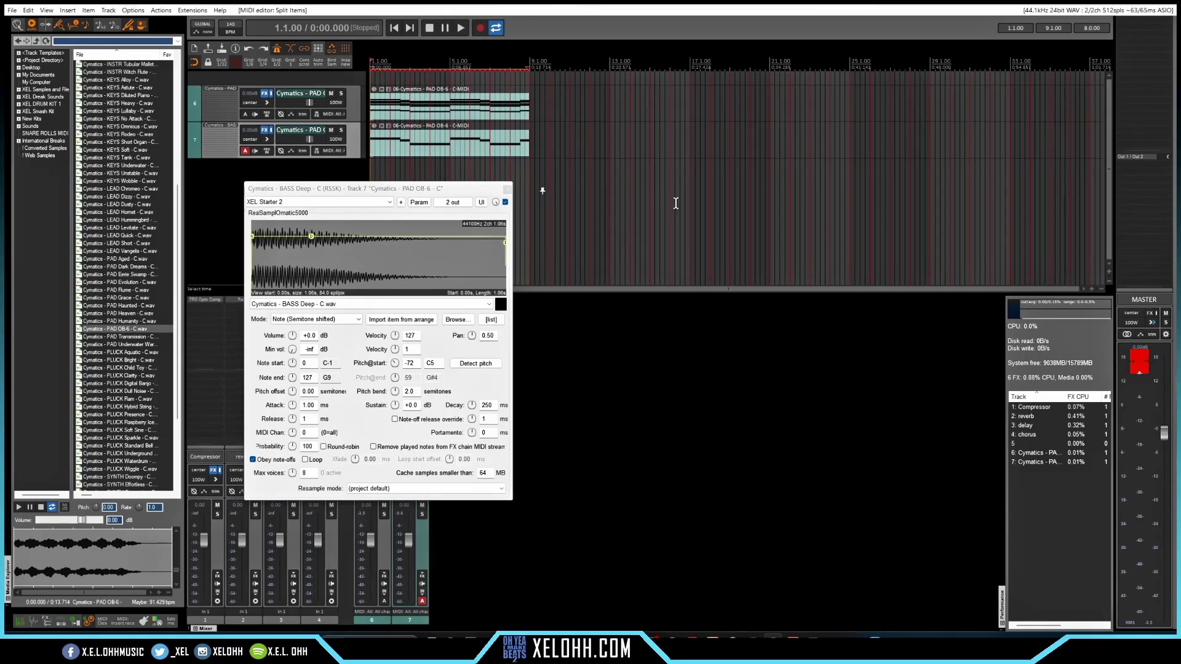
left_click(507, 189)
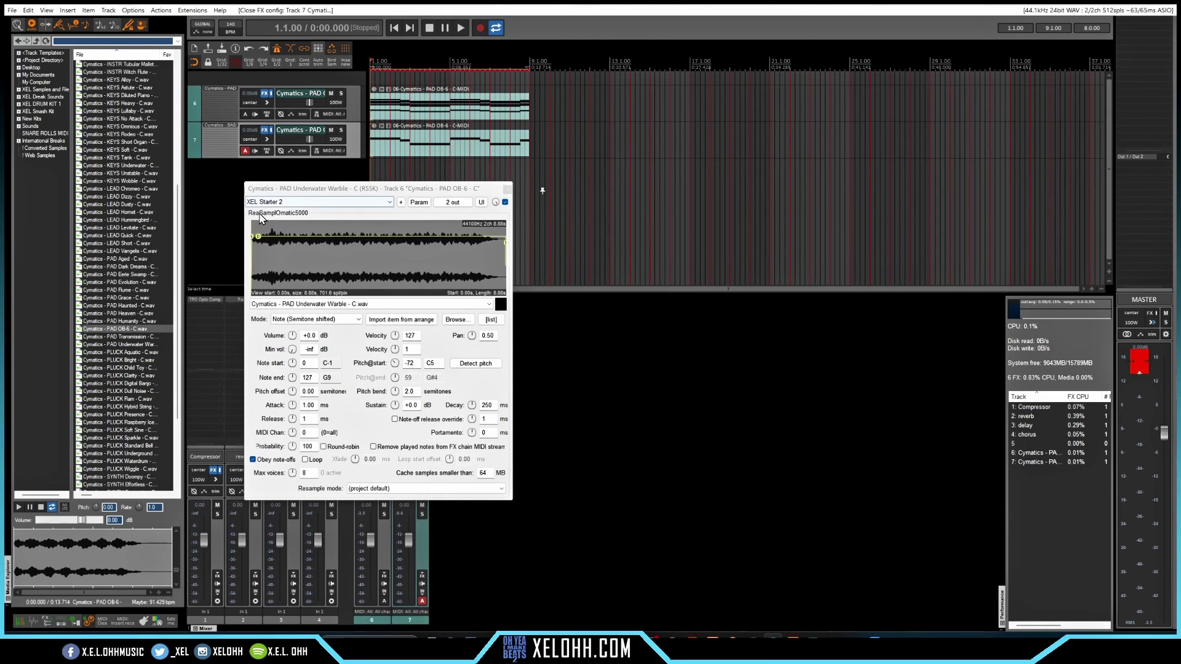
left_click(507, 189)
left_click(508, 189)
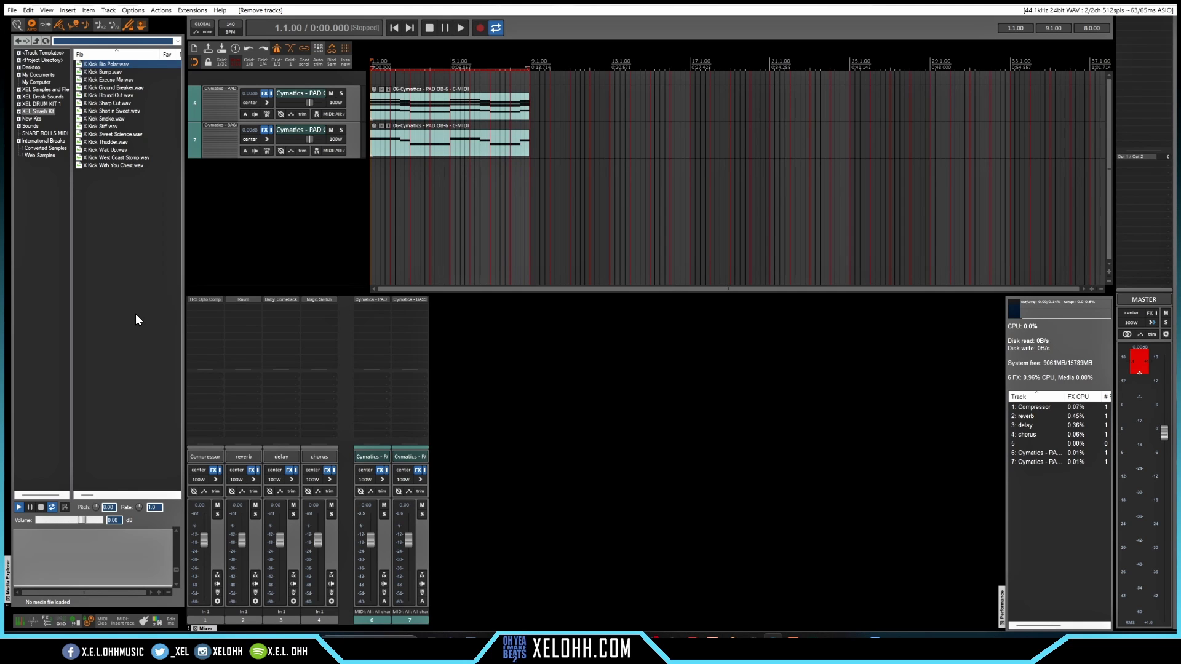
Examine the Media Explorer's options, including the default action for opening a sample
right_click(131, 217)
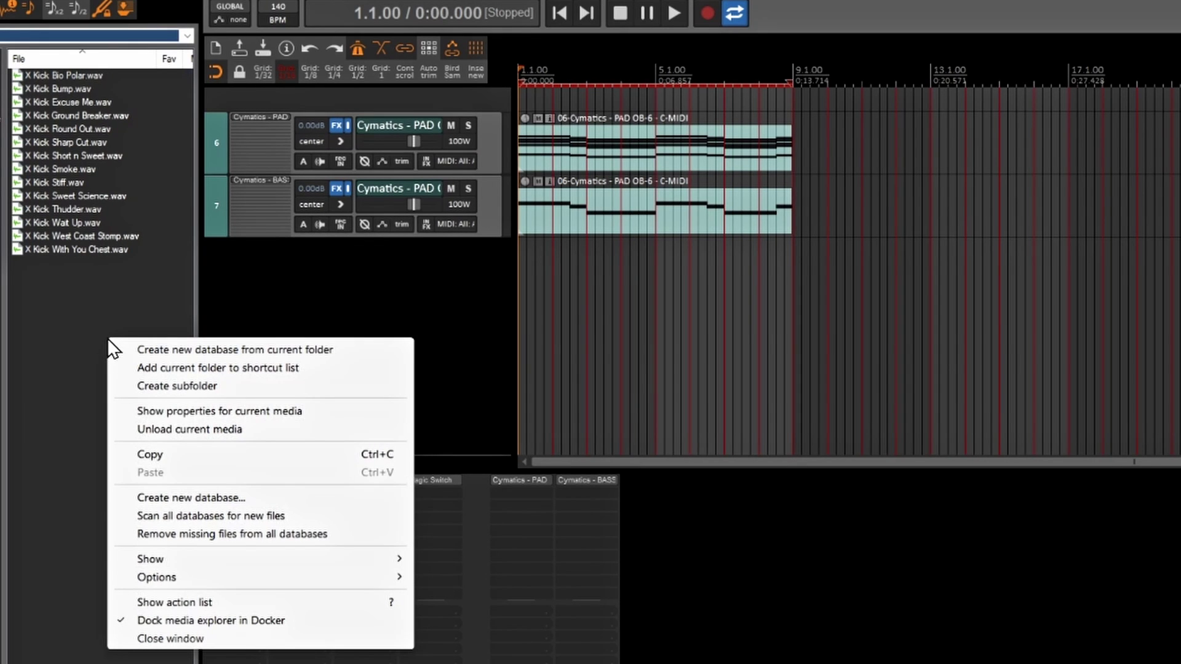
mouse_move(342, 580)
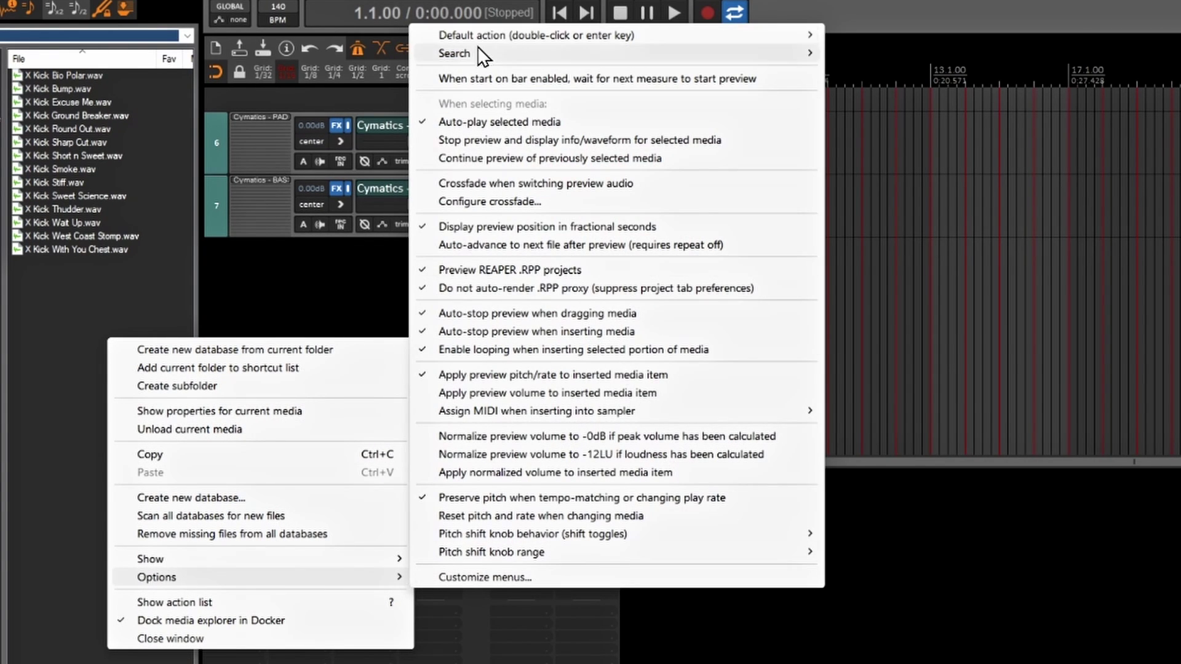
mouse_move(474, 35)
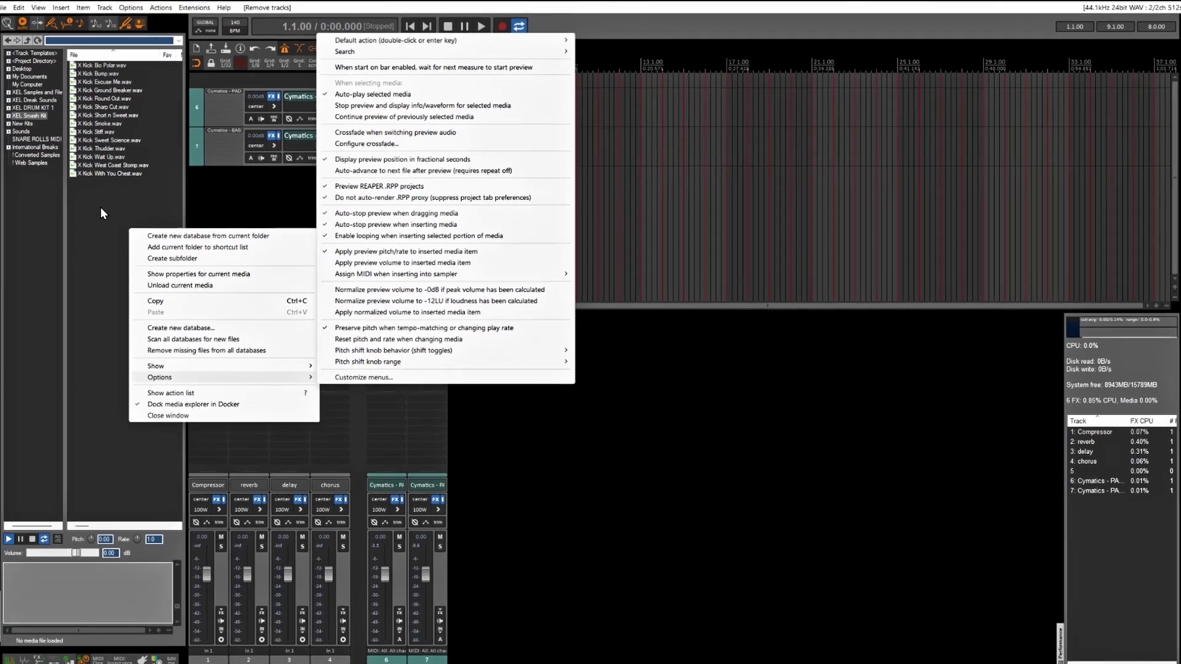
left_click(101, 206)
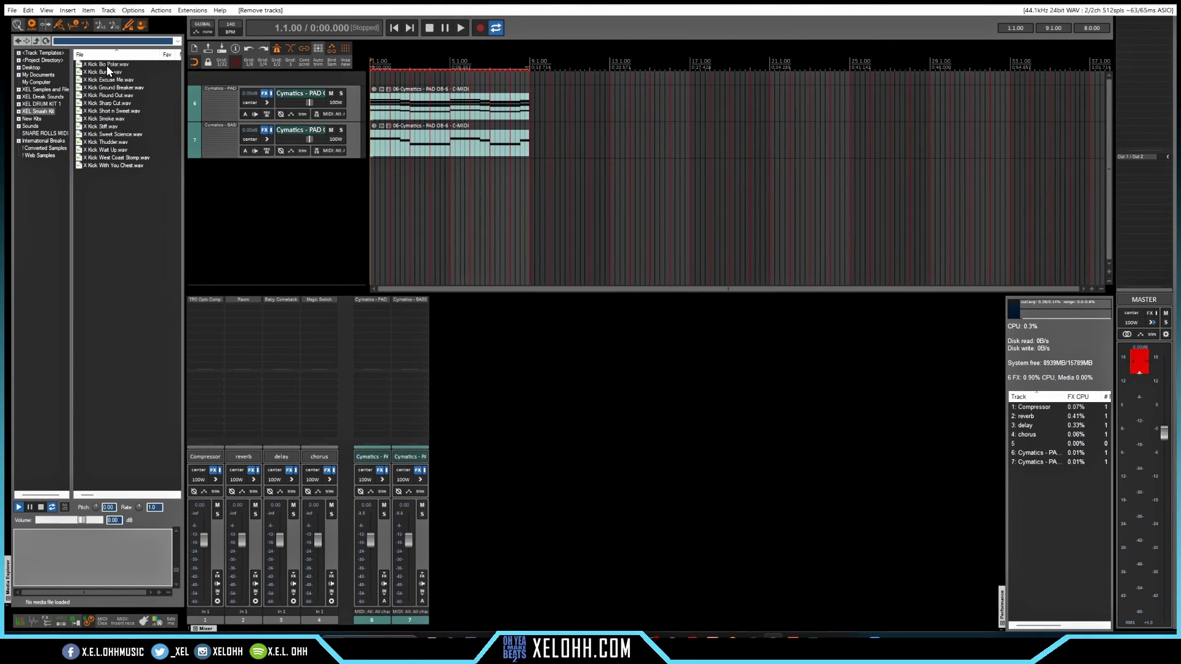
Load X Kick Bio Polar.wav into ReaSamplOmatic5000 on a new track and set its mode to Sample (Ignores MIDI note)
double_click(106, 65)
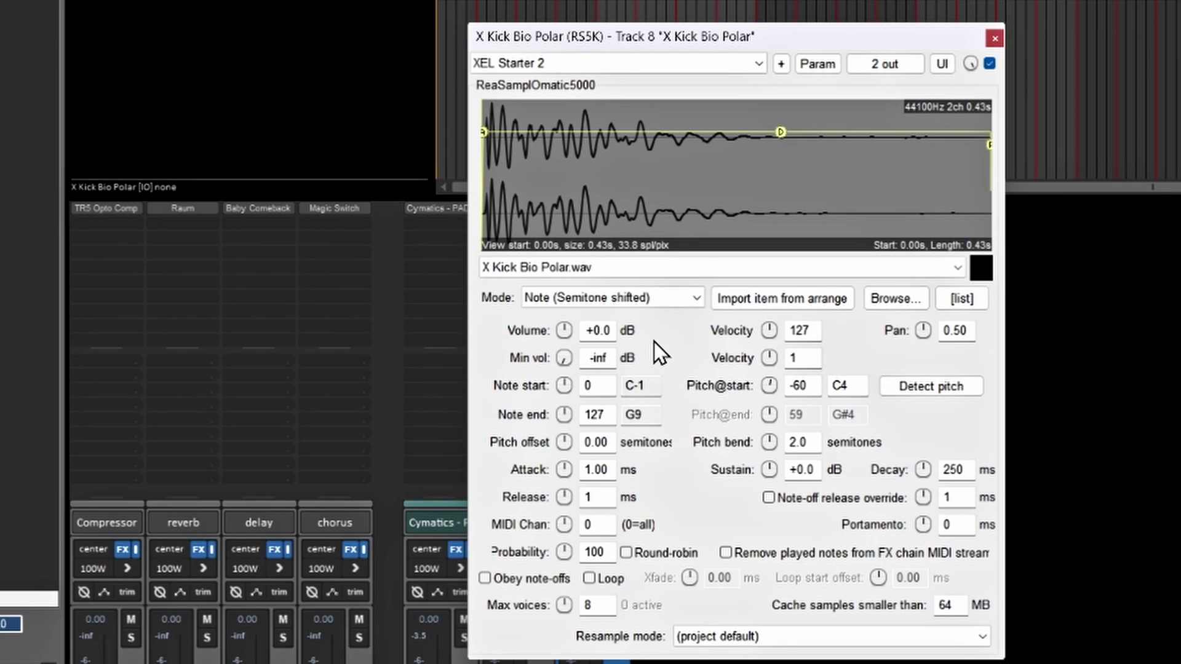
left_click(699, 304)
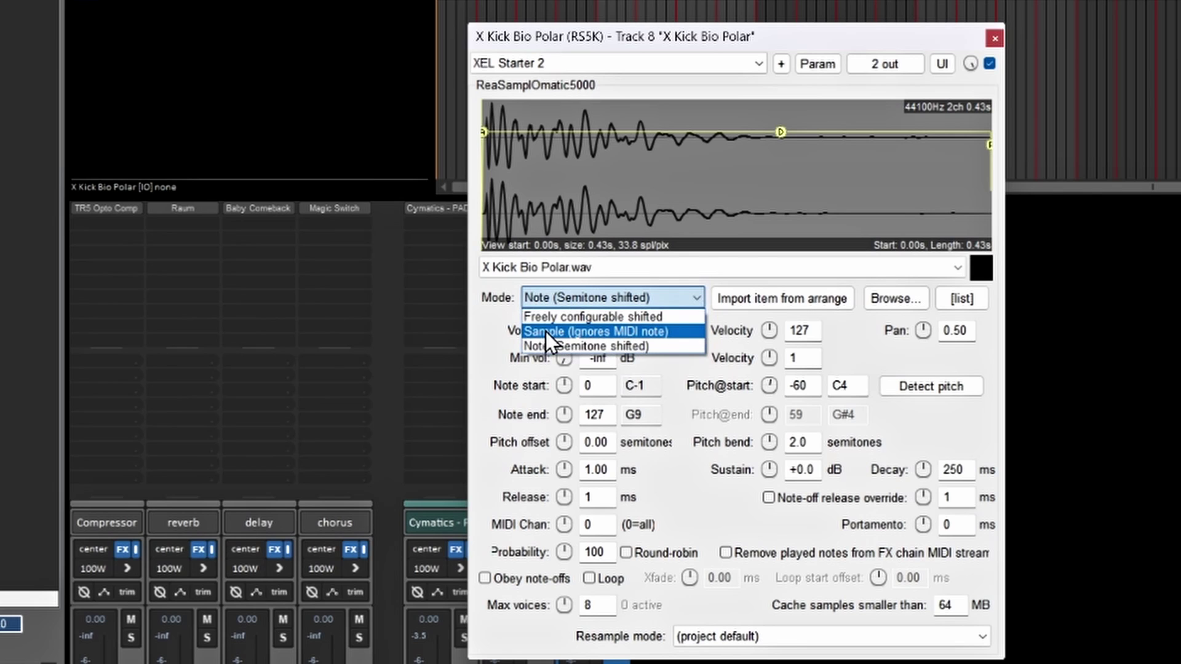
left_click(636, 331)
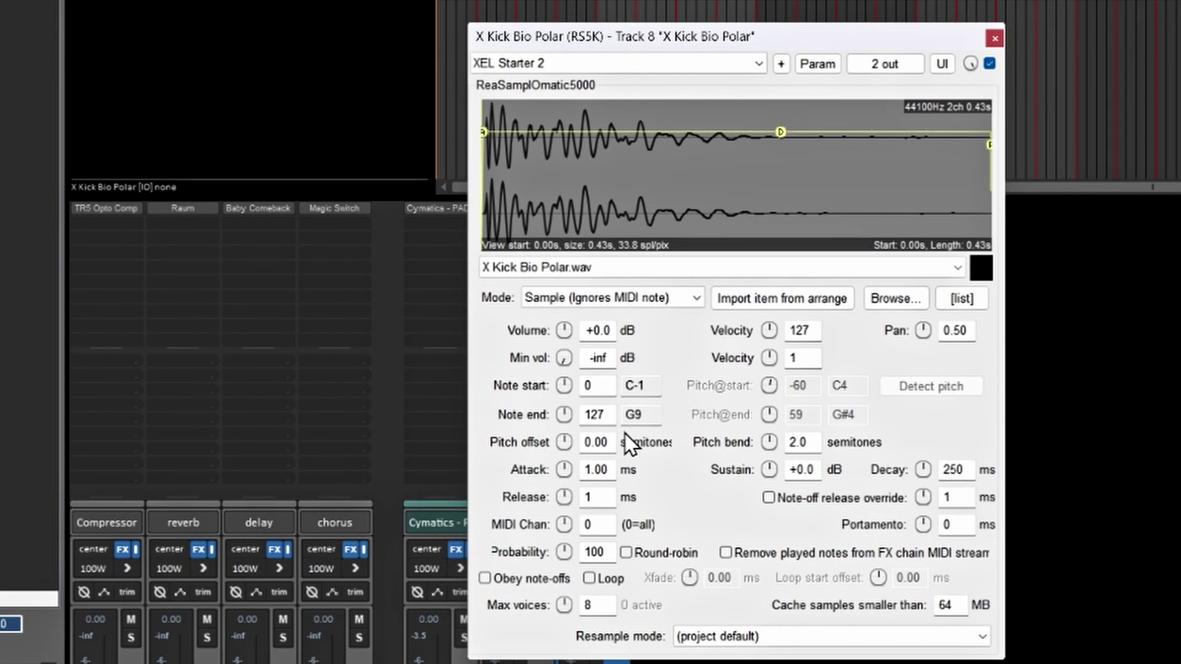
left_click(673, 294)
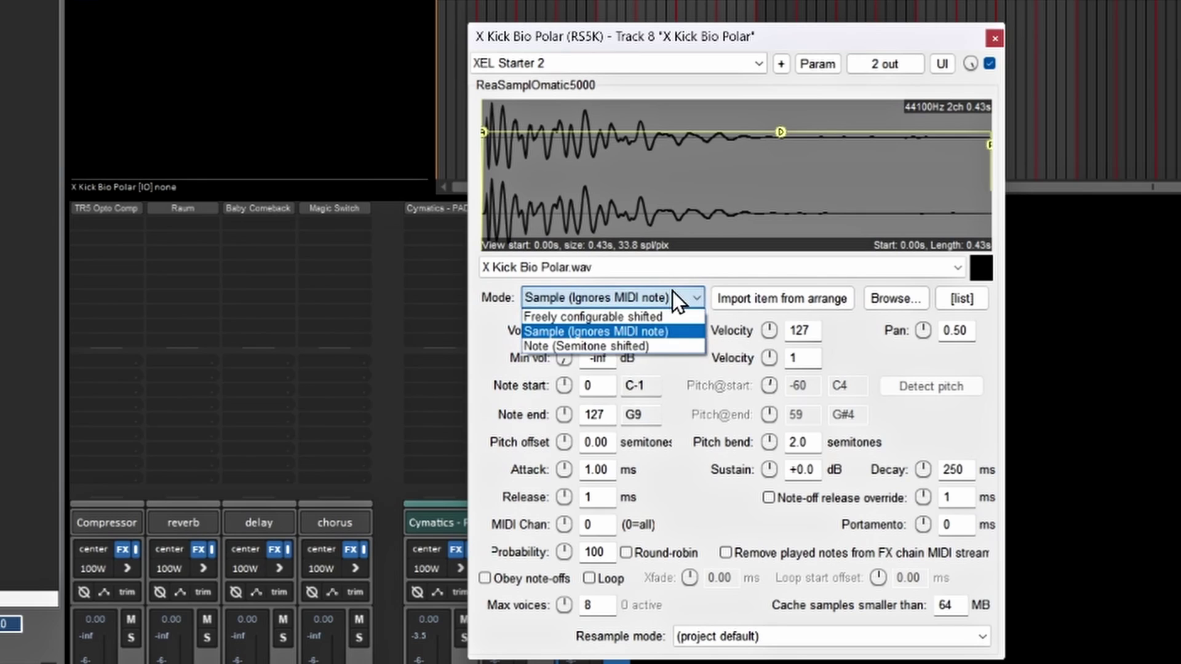
left_click(514, 386)
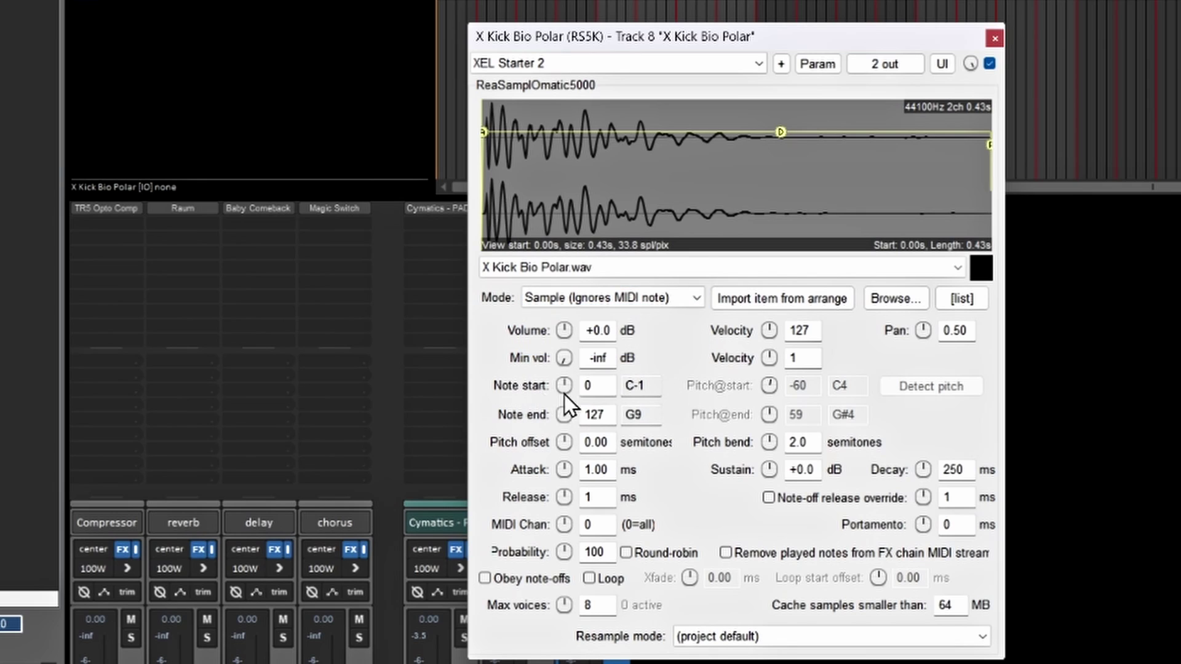
Set the kick sampler's note start and note end to 48
double_click(601, 387)
type("48")
double_click(594, 415)
type("48")
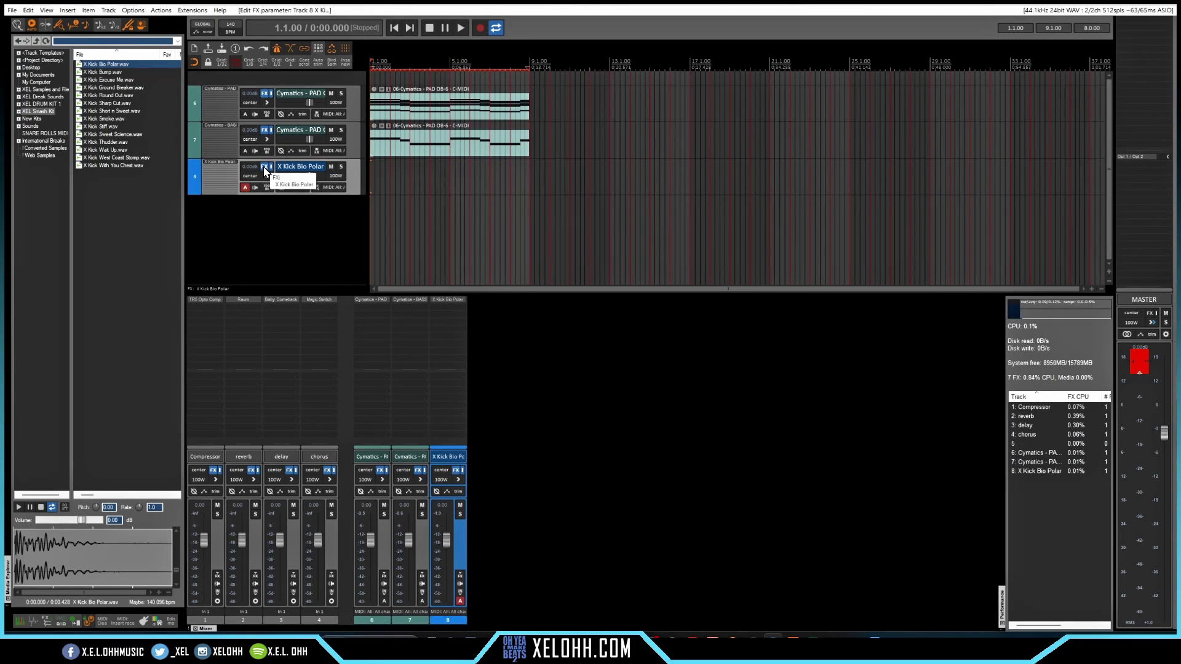
Open the kick track's FX chain, then copy the kick sampler and paste it as a second instance
left_click(264, 167)
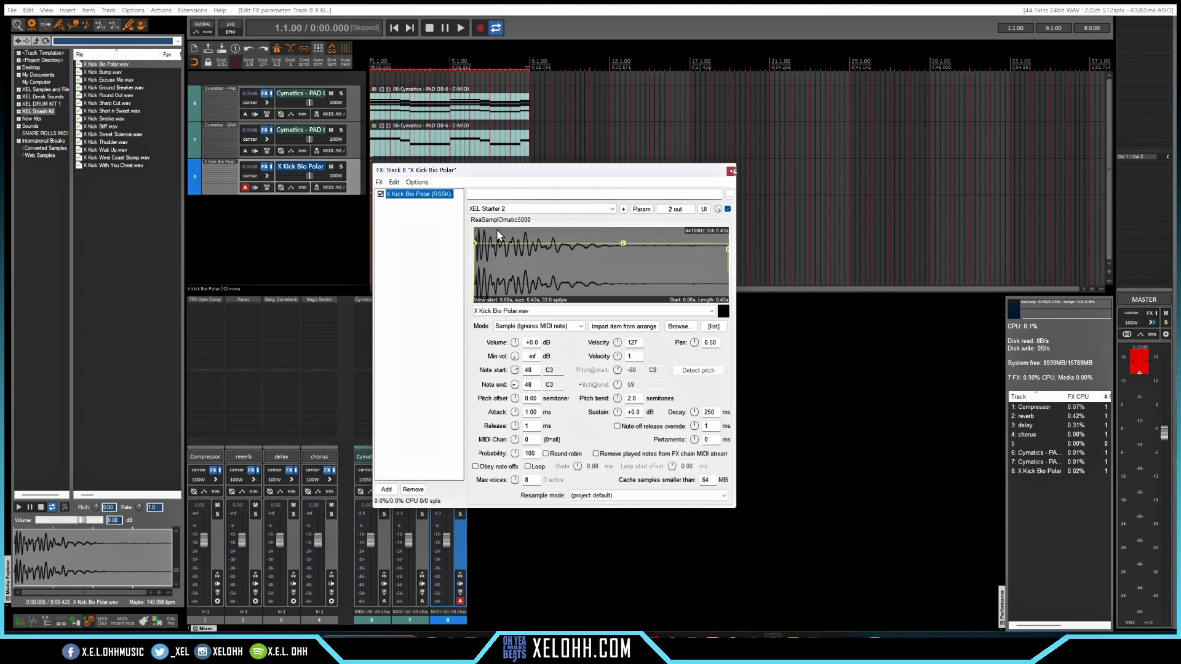
right_click(399, 195)
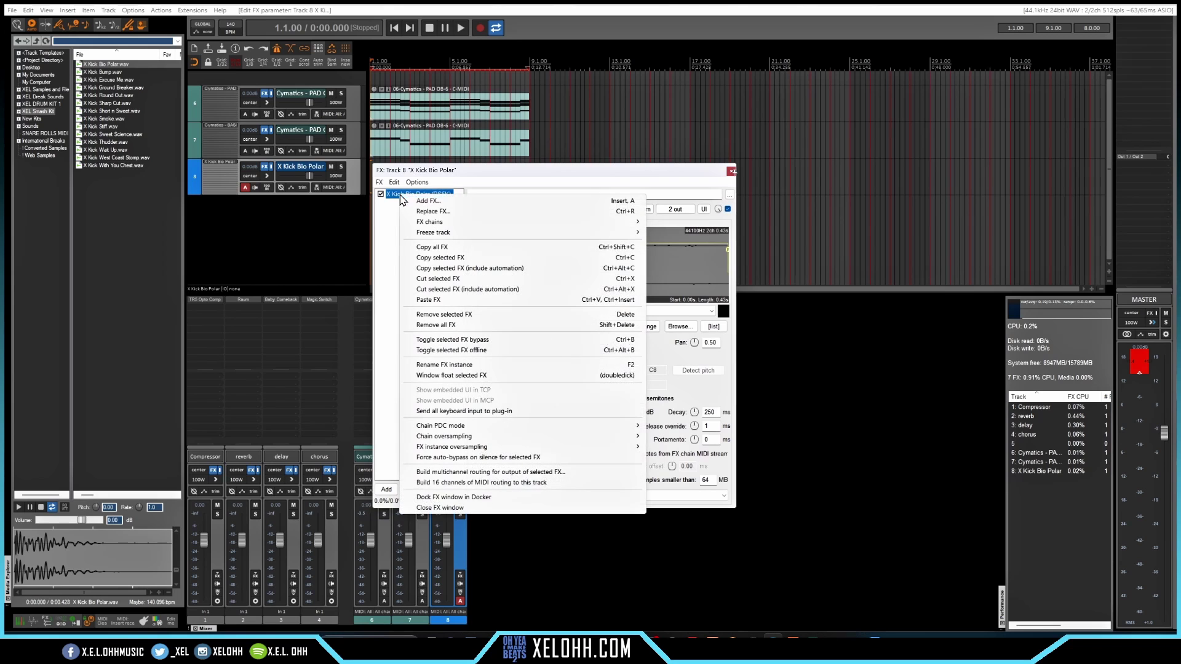
left_click(439, 258)
right_click(416, 225)
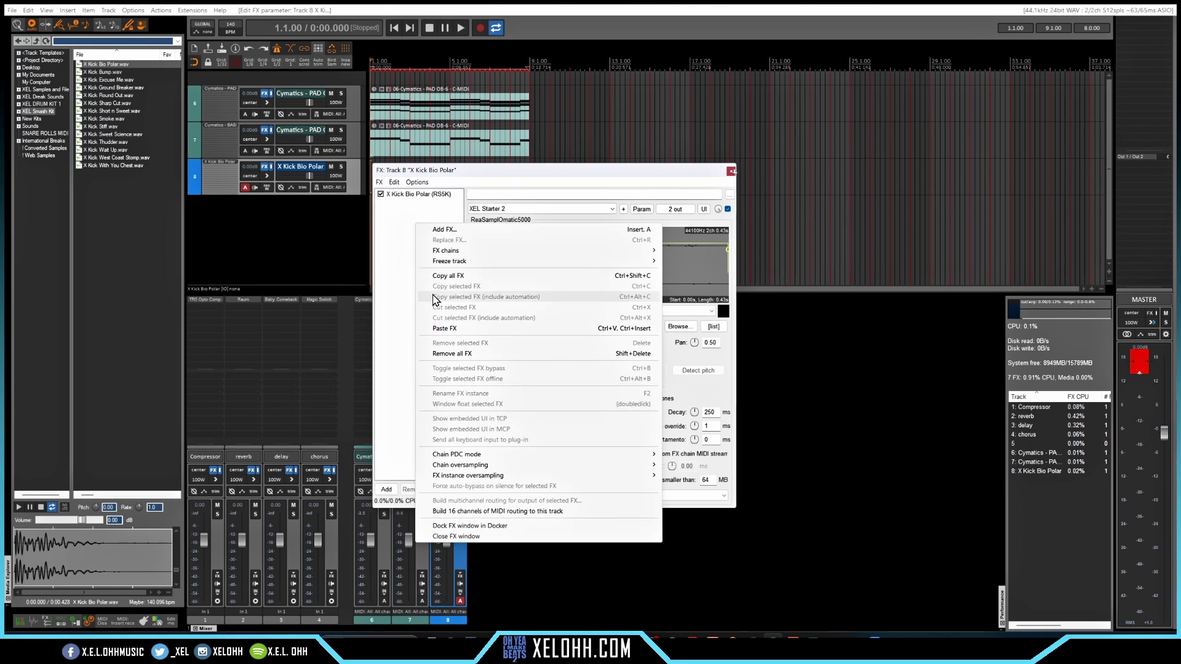
left_click(445, 329)
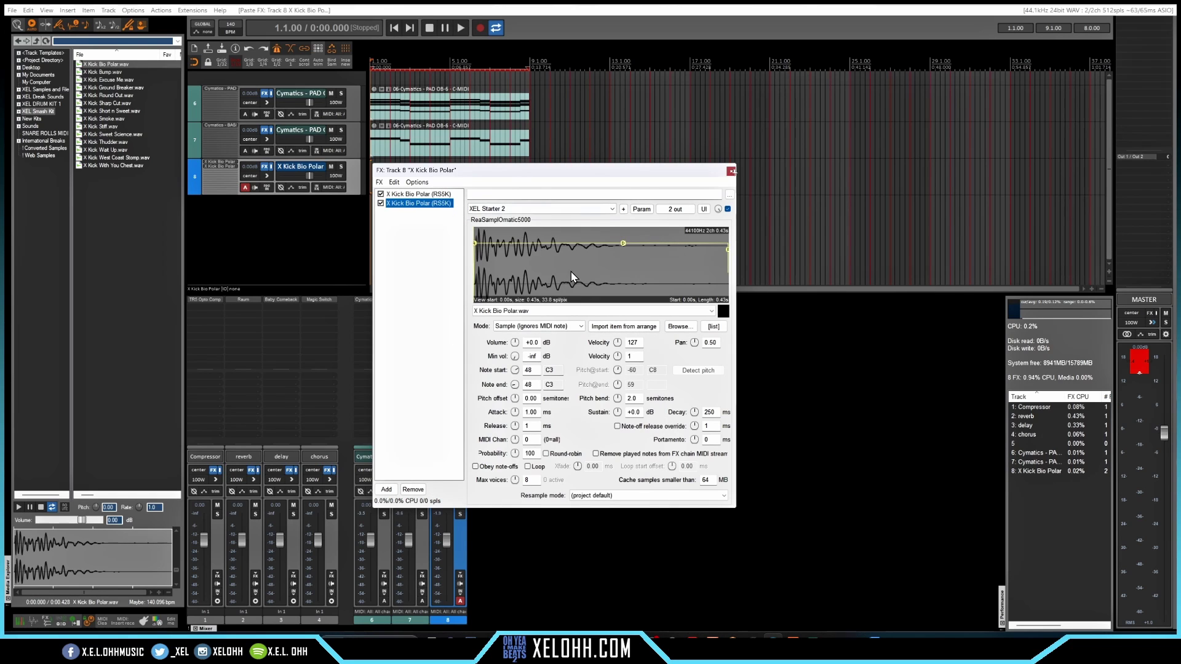
Load X Clap Leave Me Alone.wav into the second sampler instance and set its note start and note end to 50
left_click(36, 112)
double_click(91, 71)
left_click_drag(114, 79, 560, 263)
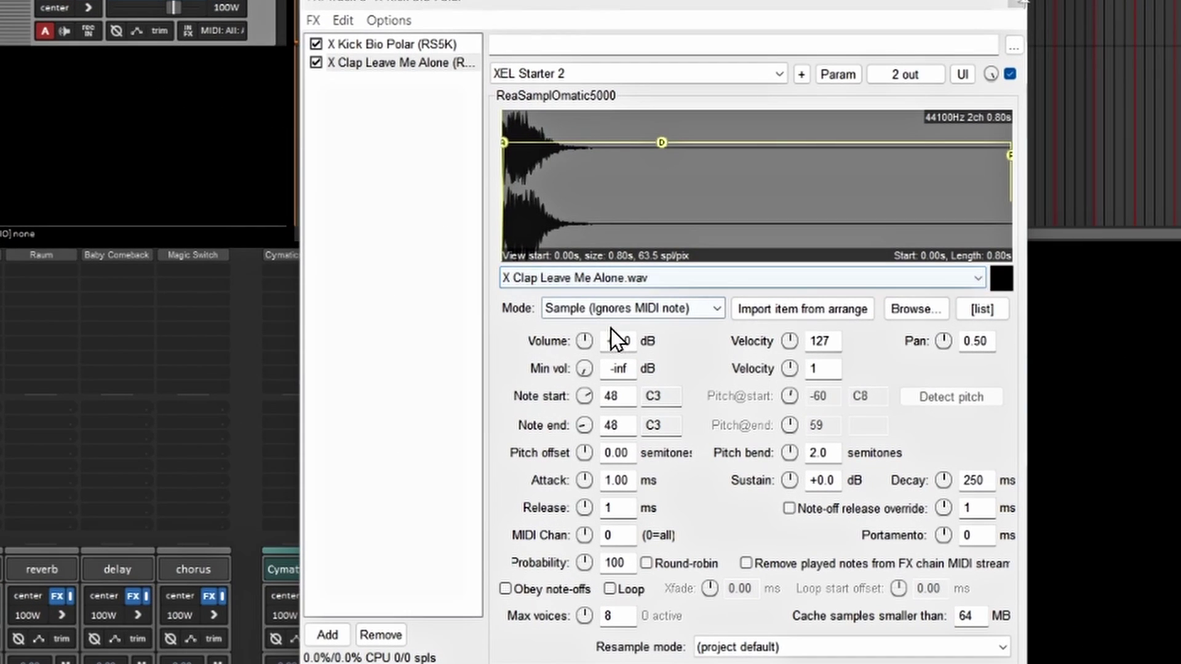
double_click(617, 396)
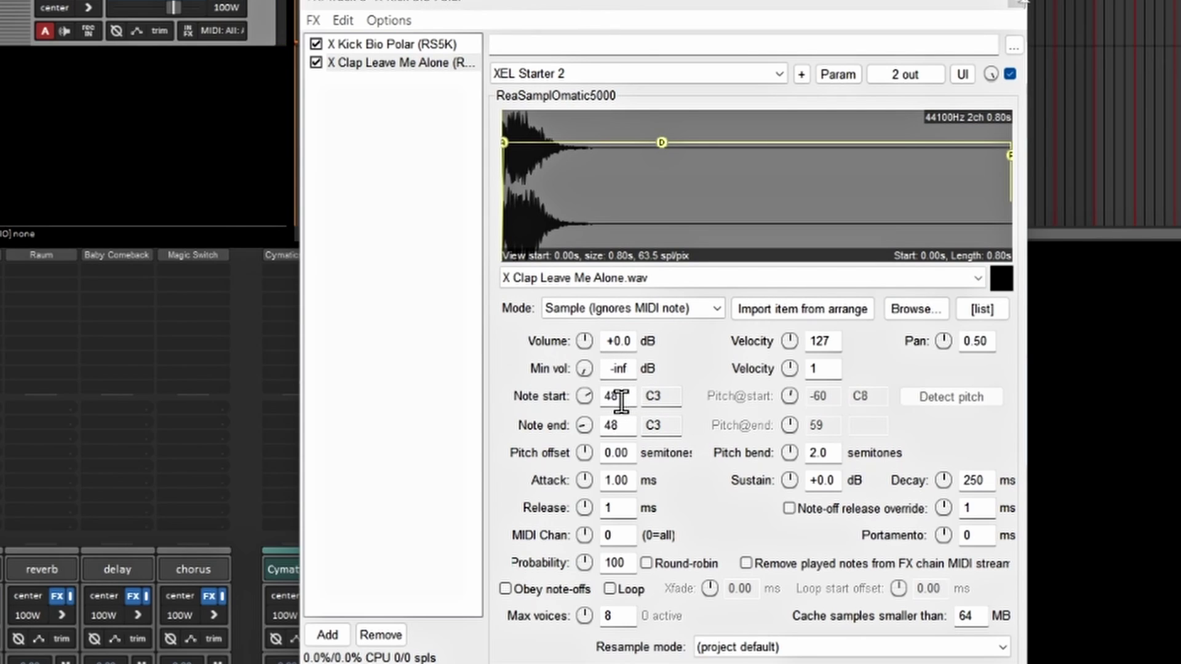
type("50")
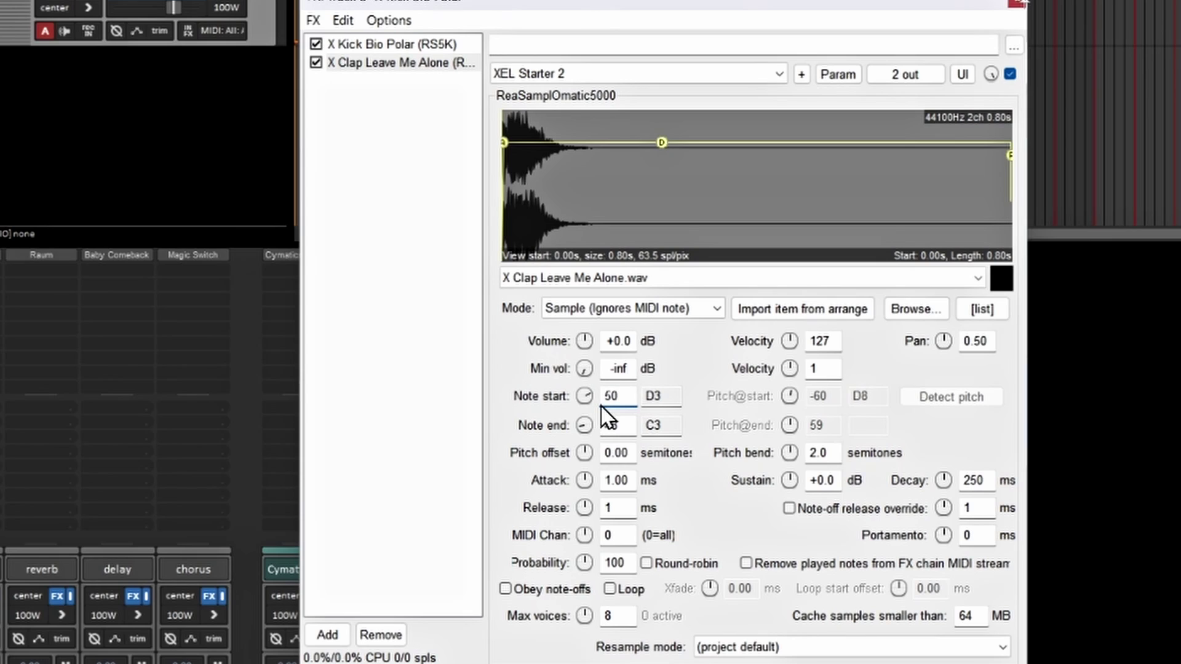
double_click(618, 424)
type("50")
Paste a third sampler instance into the FX chain and replace its sample with X HiHat Light Touch.wav
right_click(383, 62)
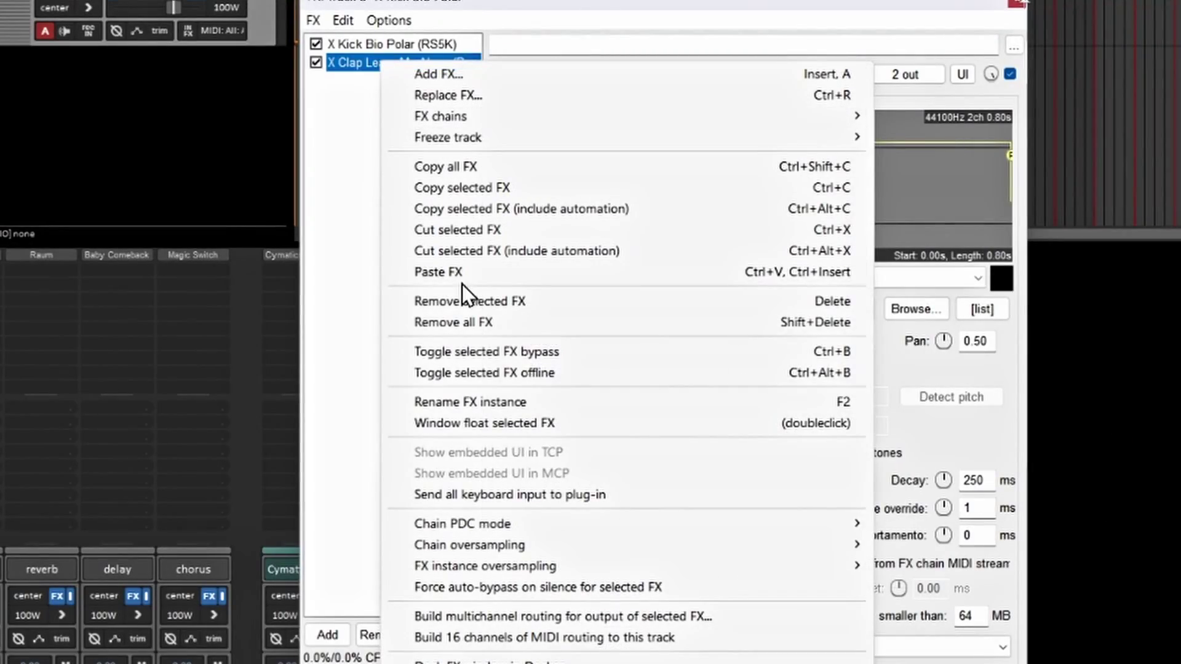
left_click(466, 276)
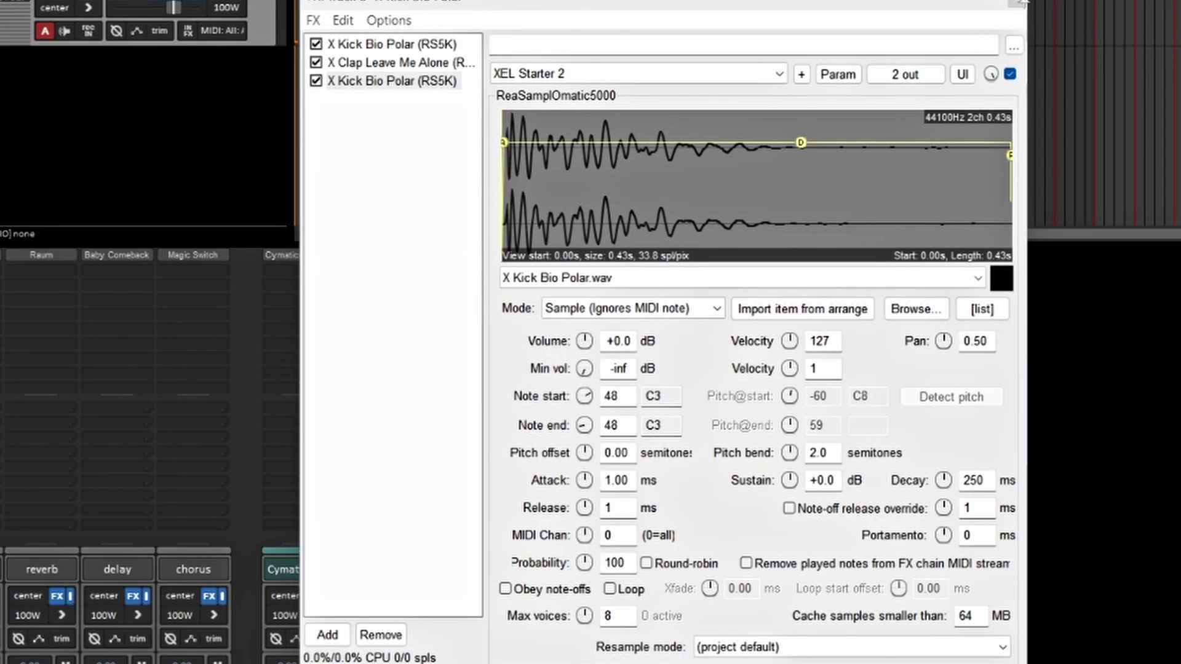
left_click_drag(296, 184, 726, 203)
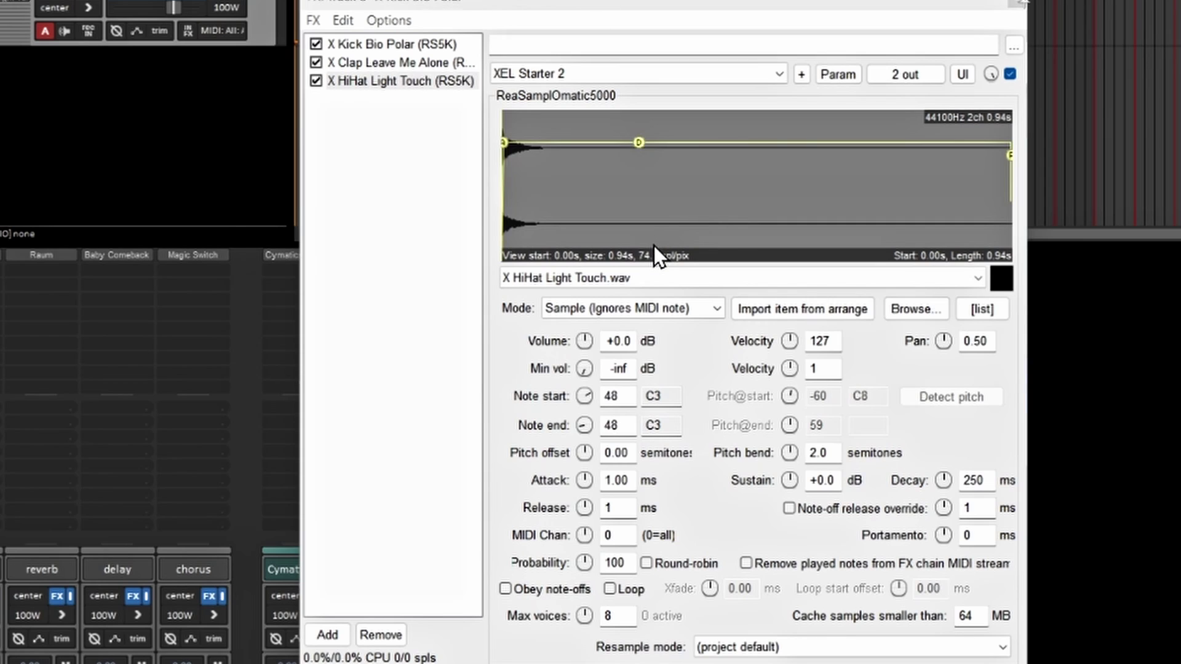
Set the hi-hat sampler's note start and note end to 52
double_click(618, 396)
type("52")
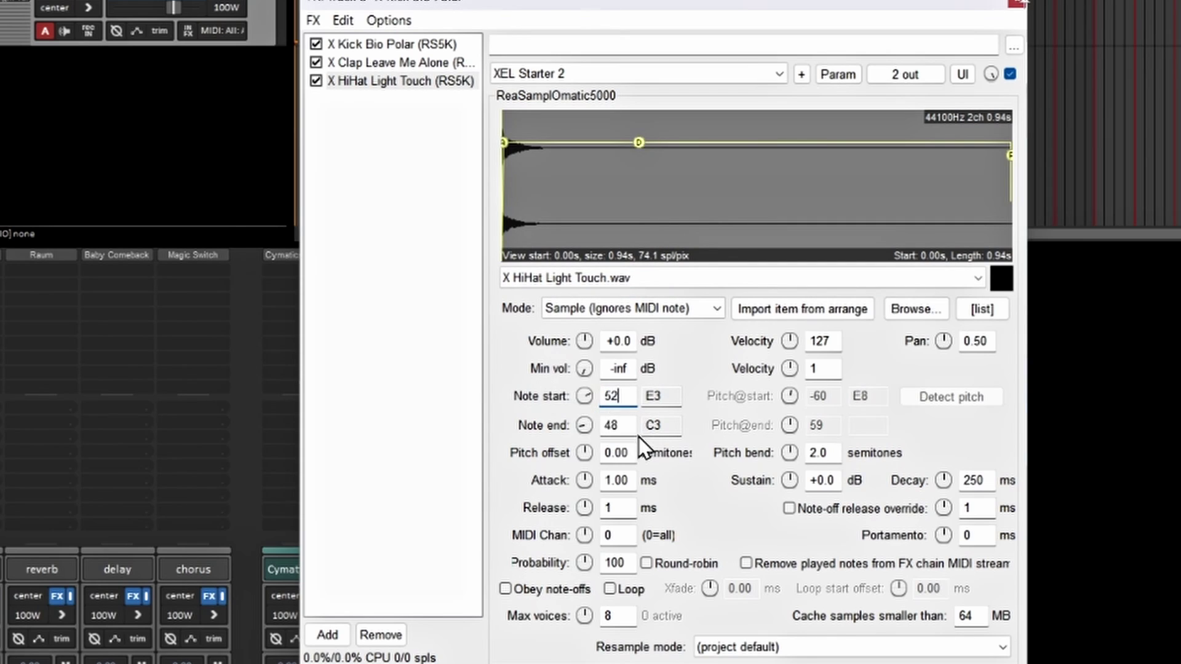
double_click(618, 425)
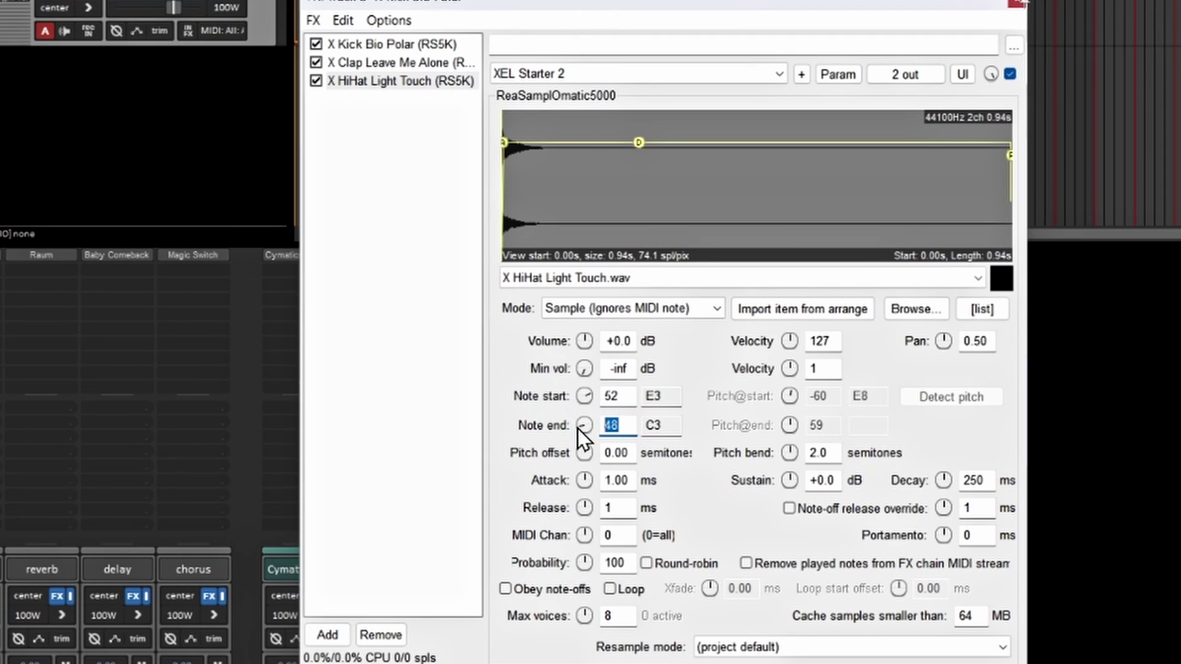
type("52")
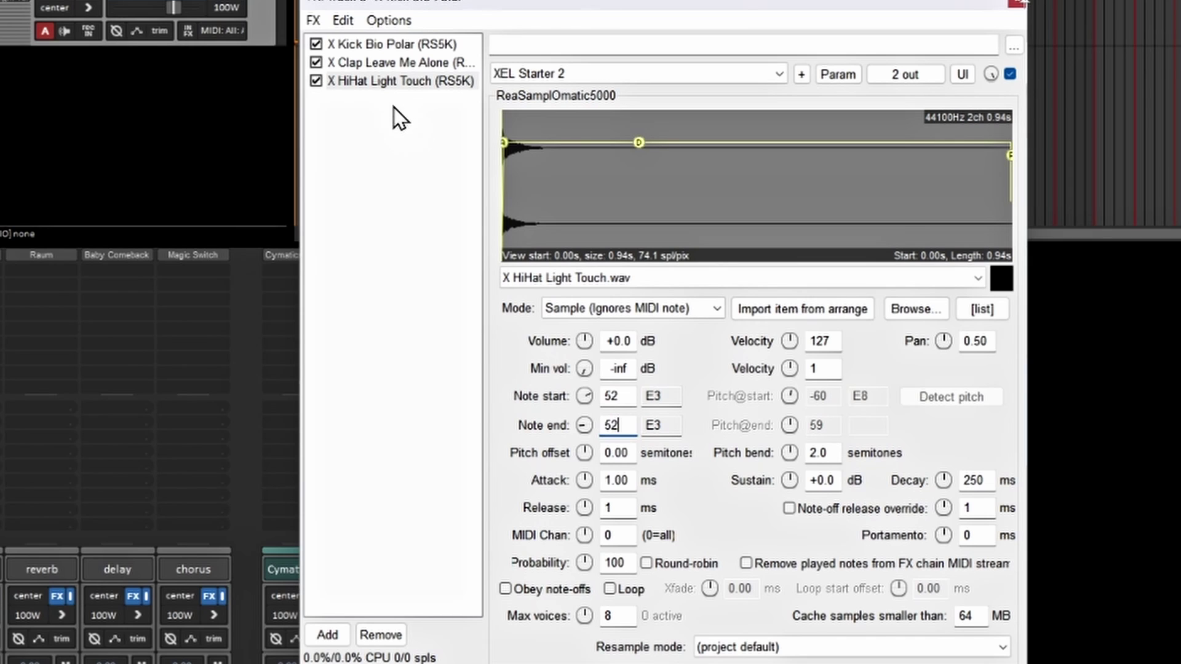
Paste a fourth sampler instance, set its note start and note end to 53, and load X Open Hat Ring Out.wav
right_click(389, 82)
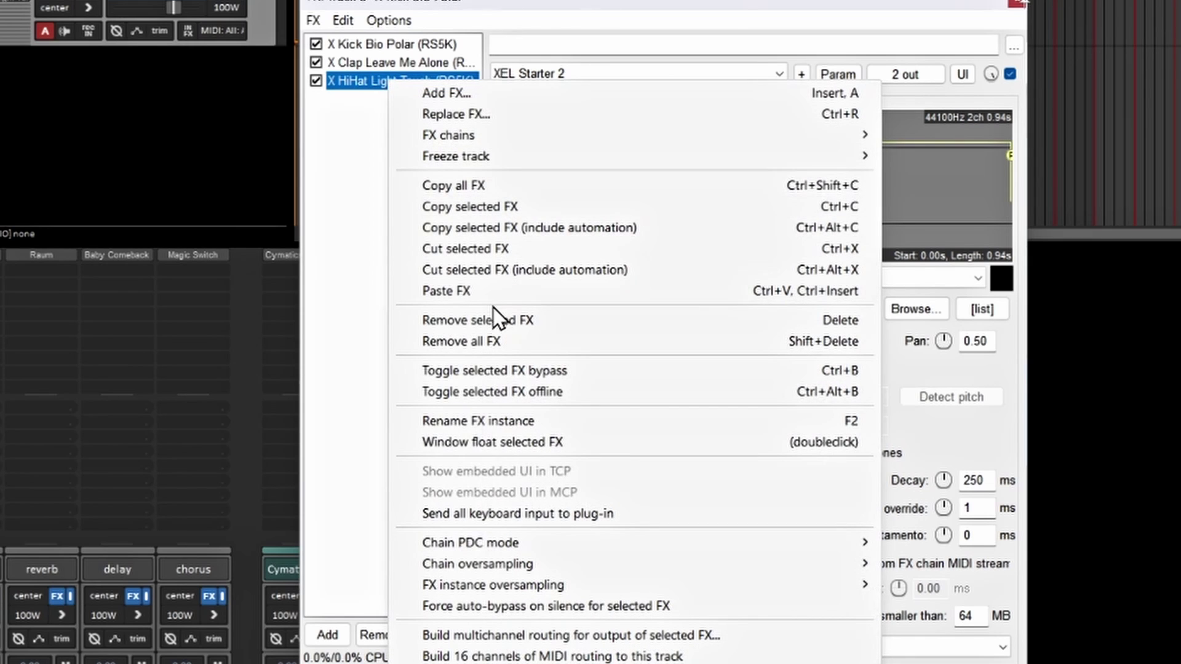
left_click(470, 292)
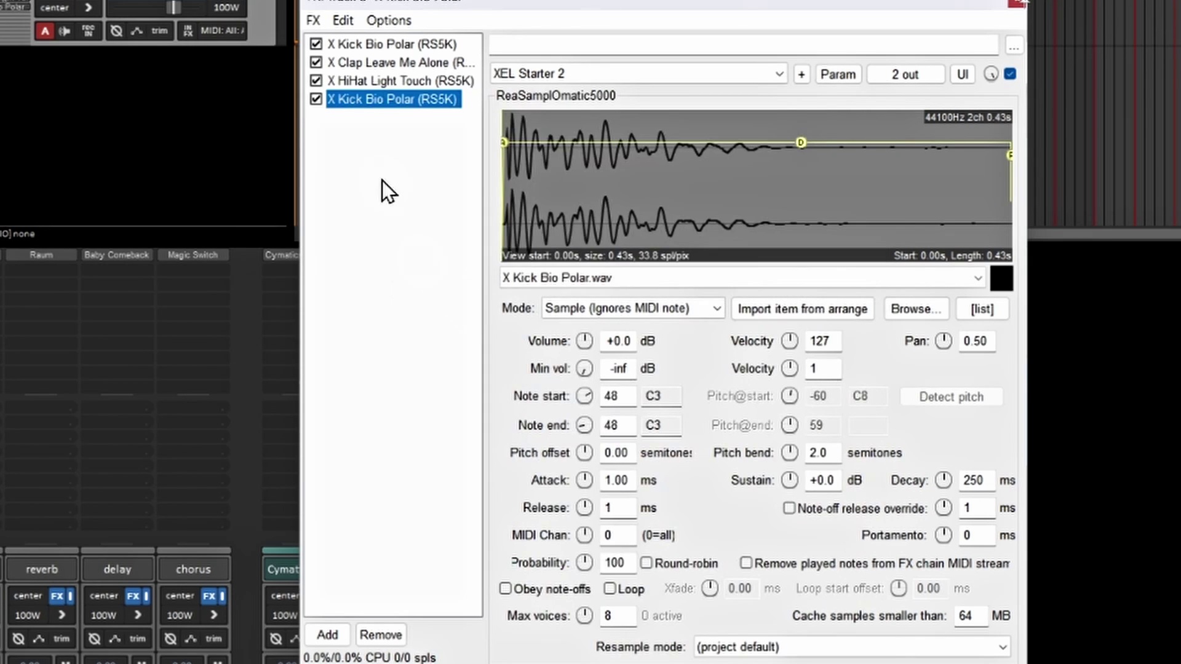
double_click(611, 396)
type("53")
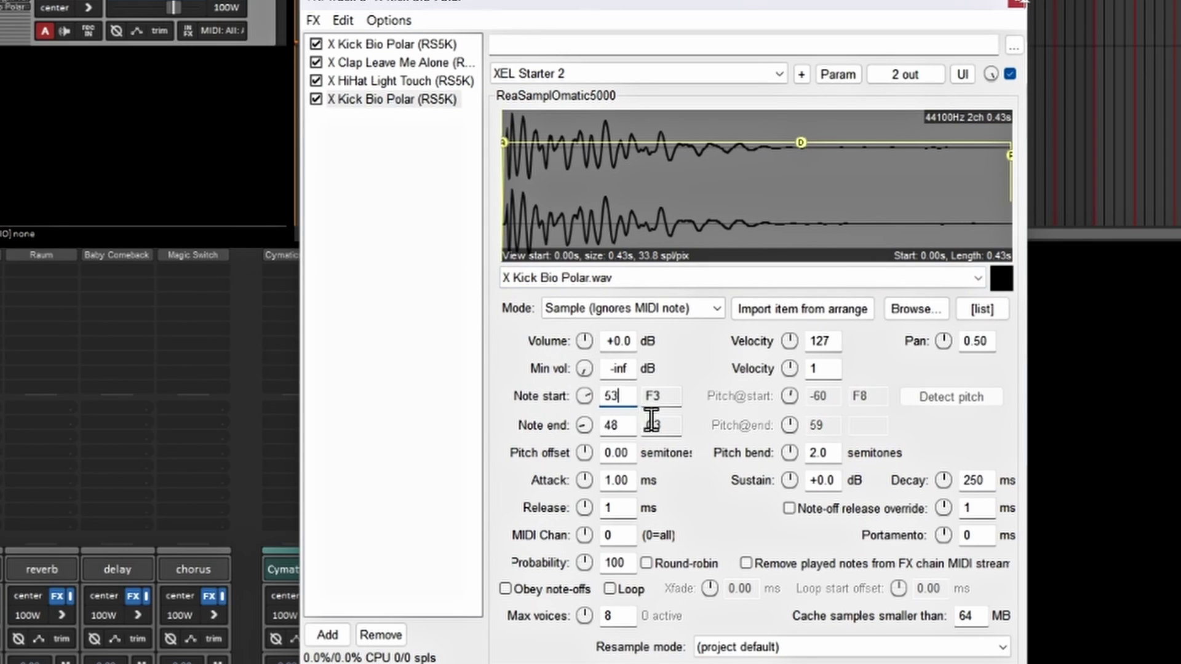
key("Tab")
type("53")
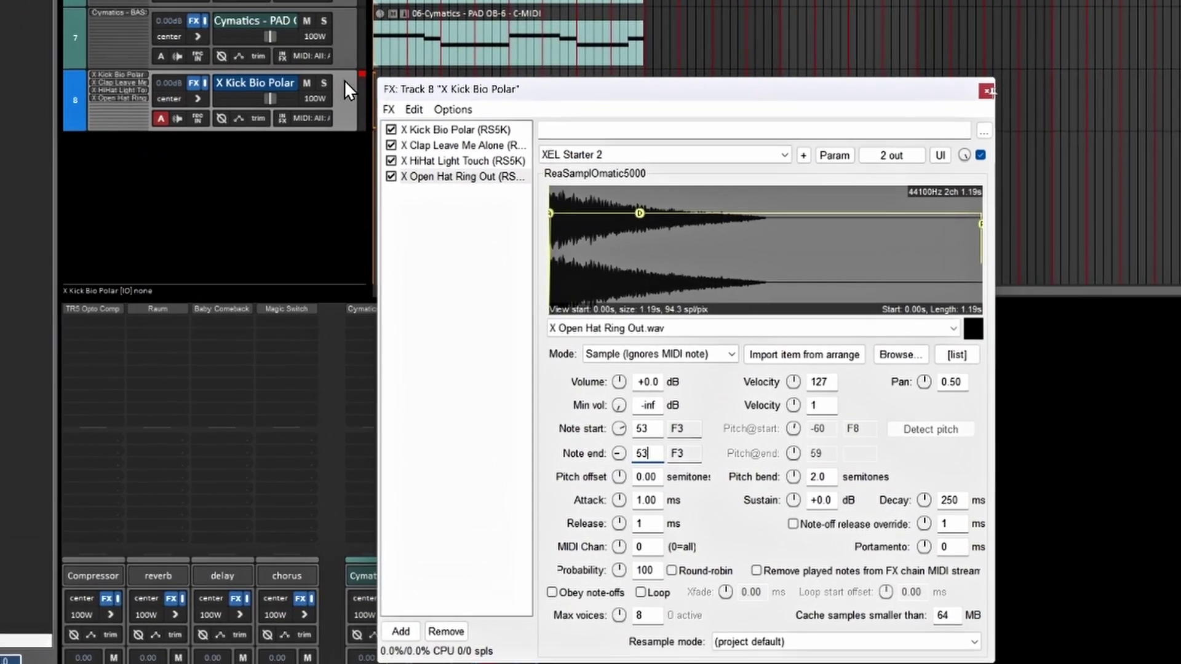
Save the drum track as a track template named RS5K drum youtube, including track items and envelopes
right_click(351, 169)
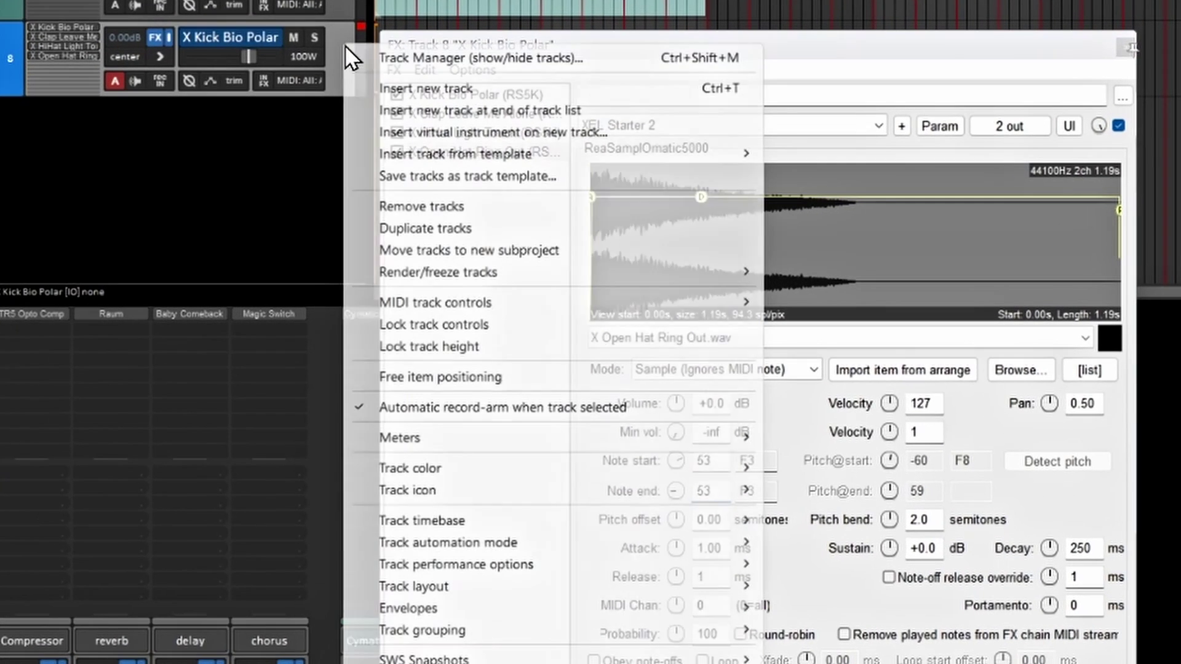
left_click(453, 177)
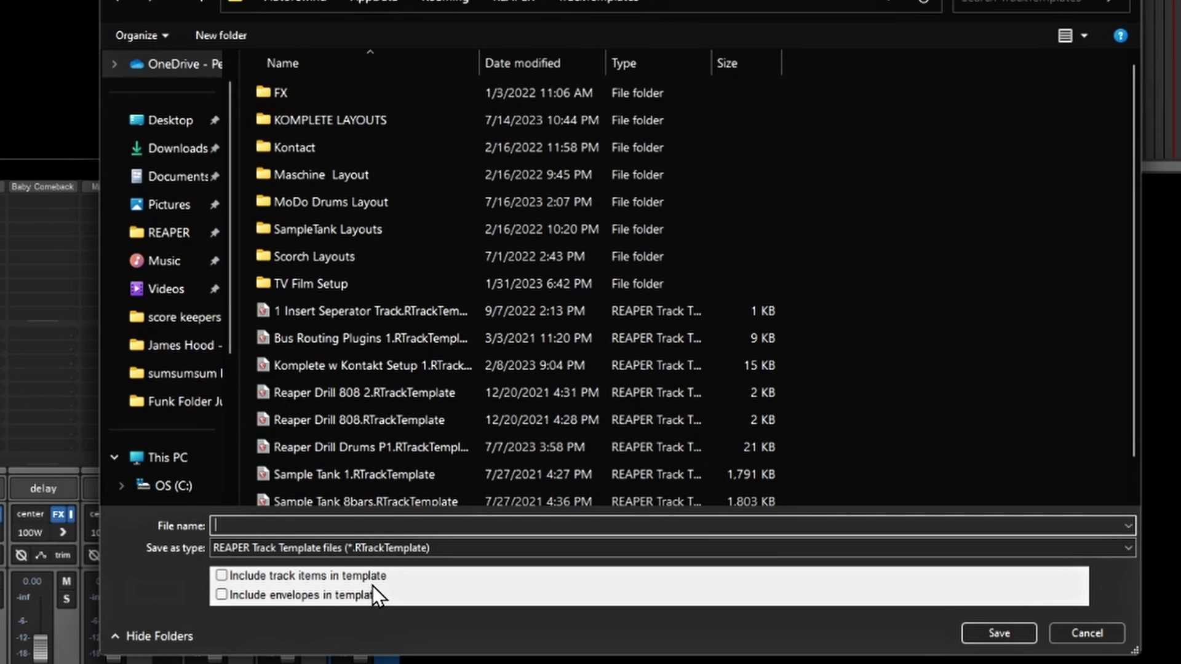
left_click(227, 577)
left_click(246, 595)
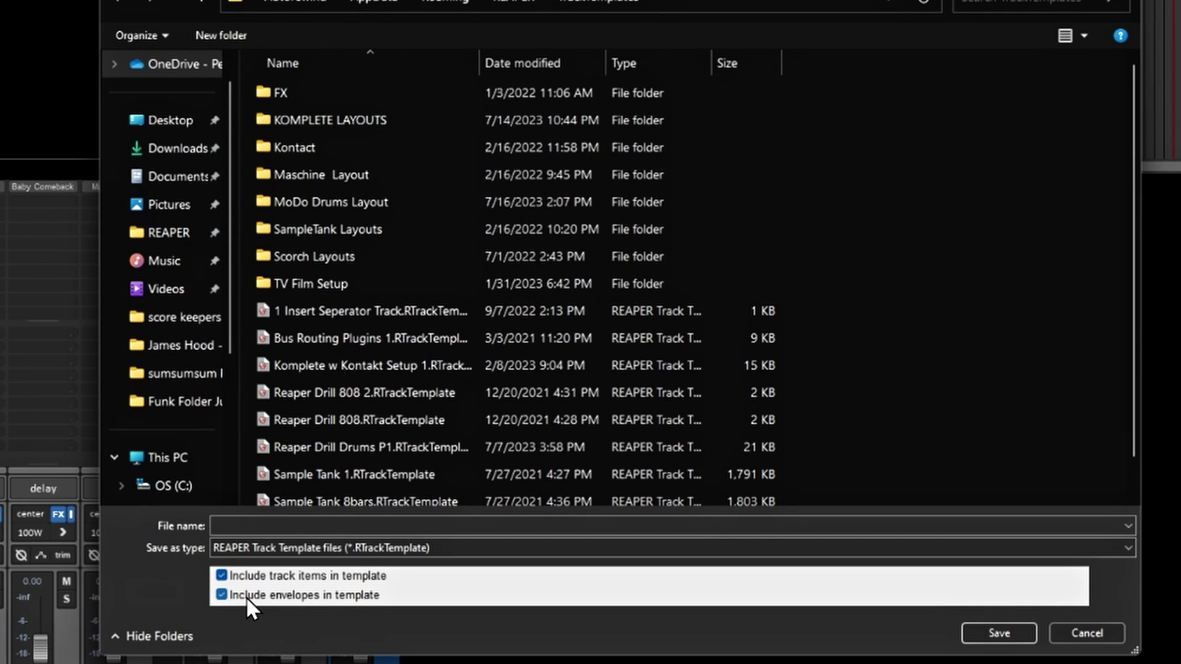
type("RS5K drum youtube")
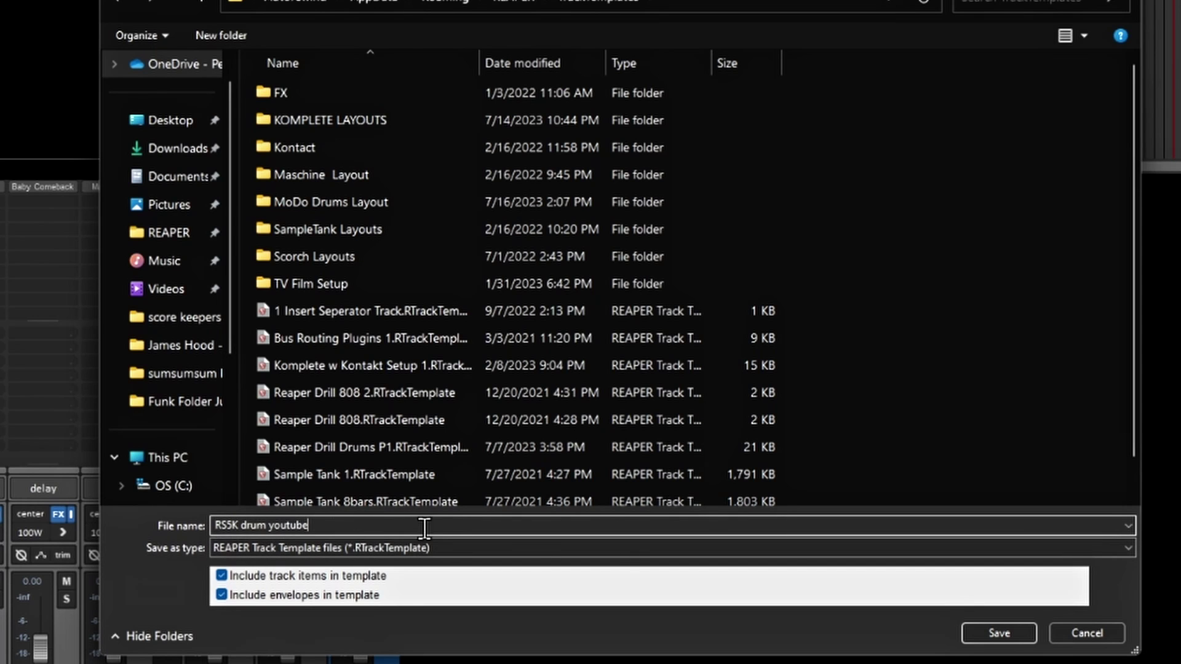
left_click(1009, 633)
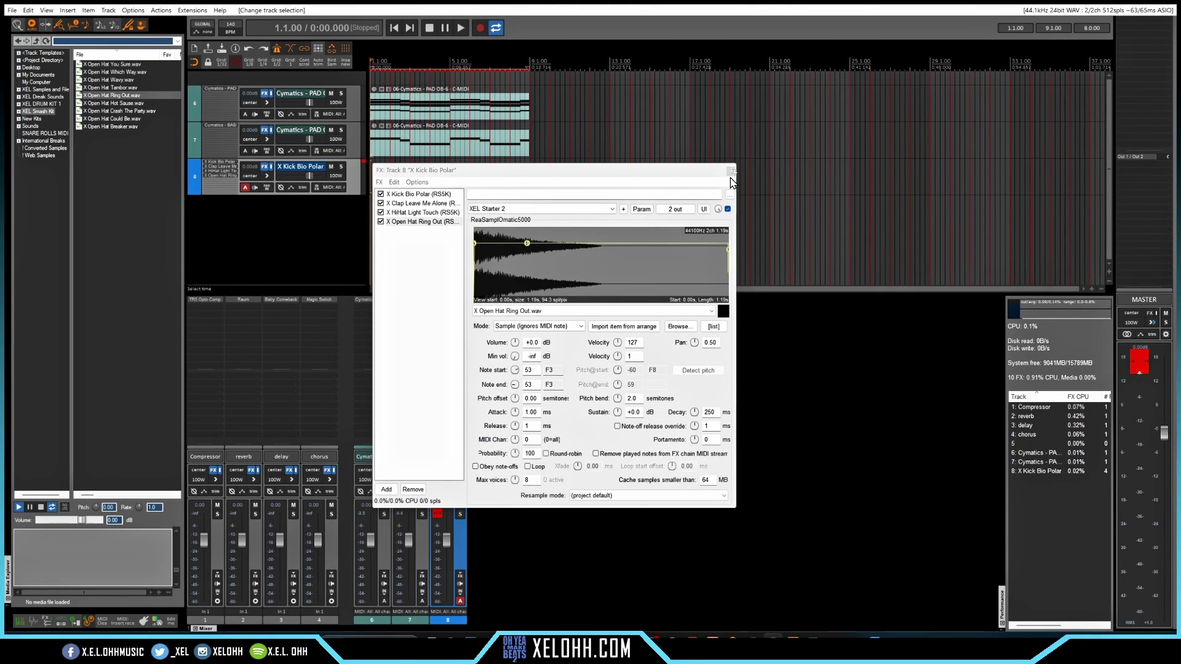
Close the drum track's FX chain, insert a new track from the RS5K drum youtube template, and undo that insertion
left_click(730, 170)
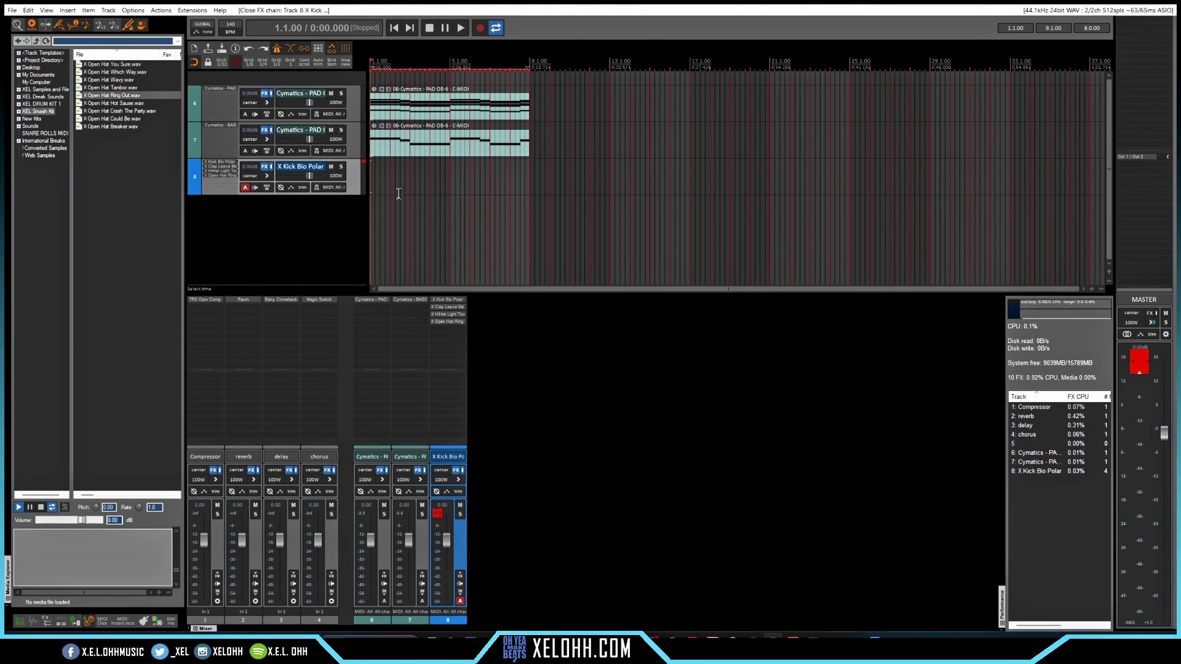
right_click(309, 232)
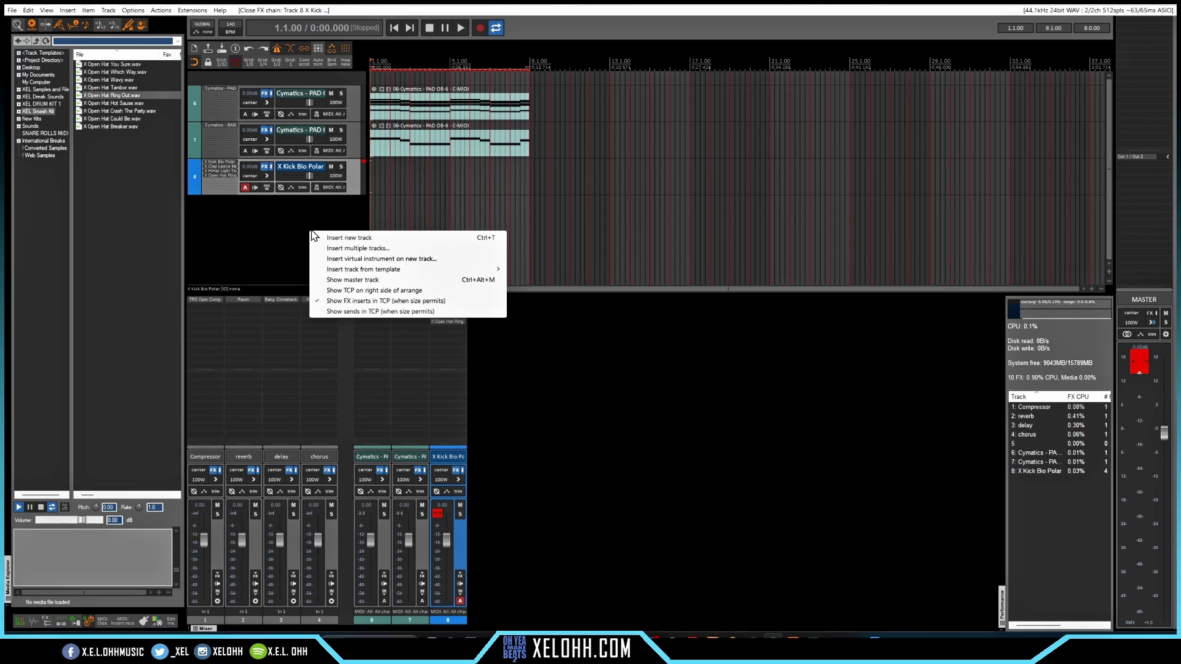
mouse_move(369, 270)
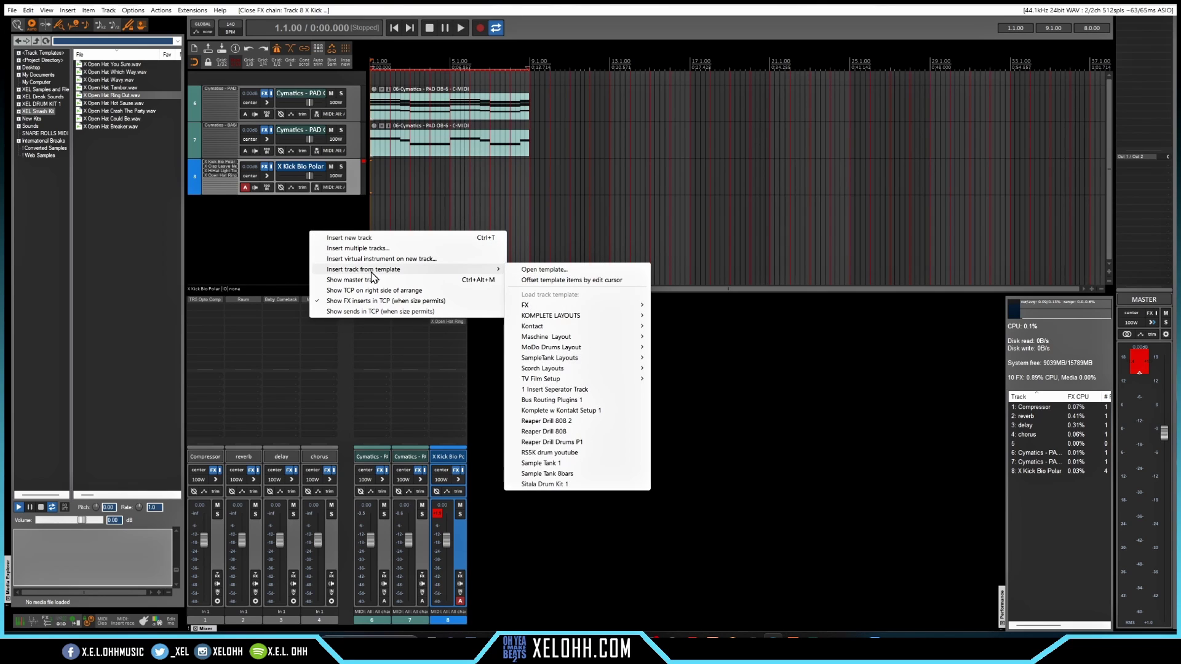
mouse_move(586, 380)
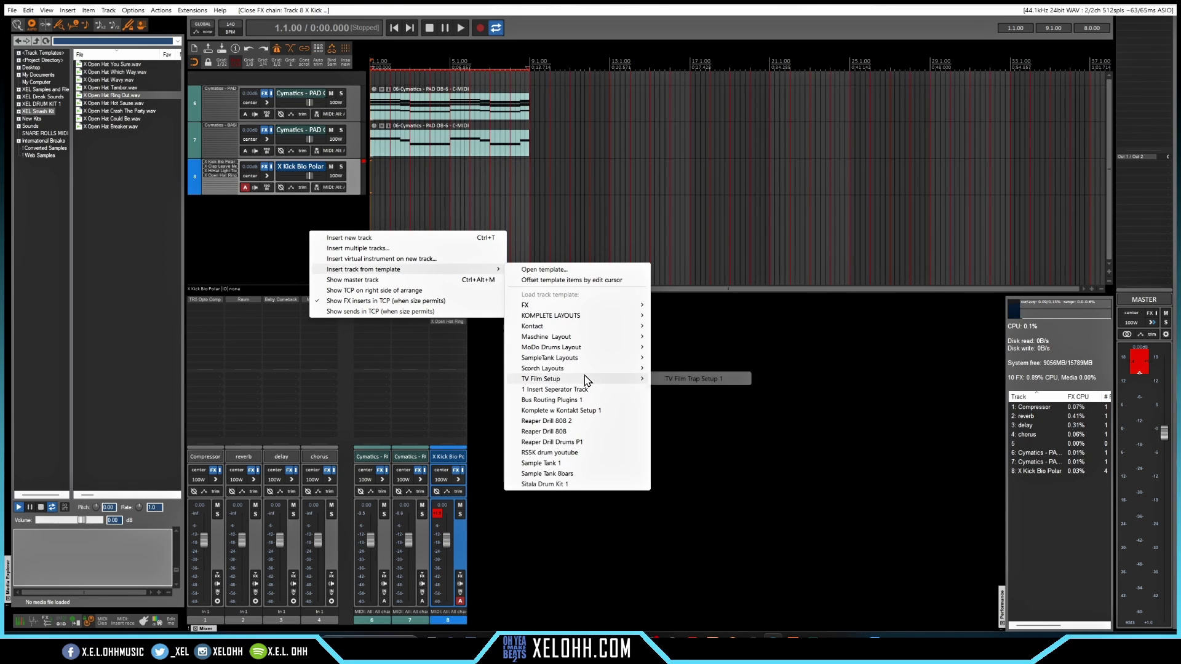
left_click(549, 453)
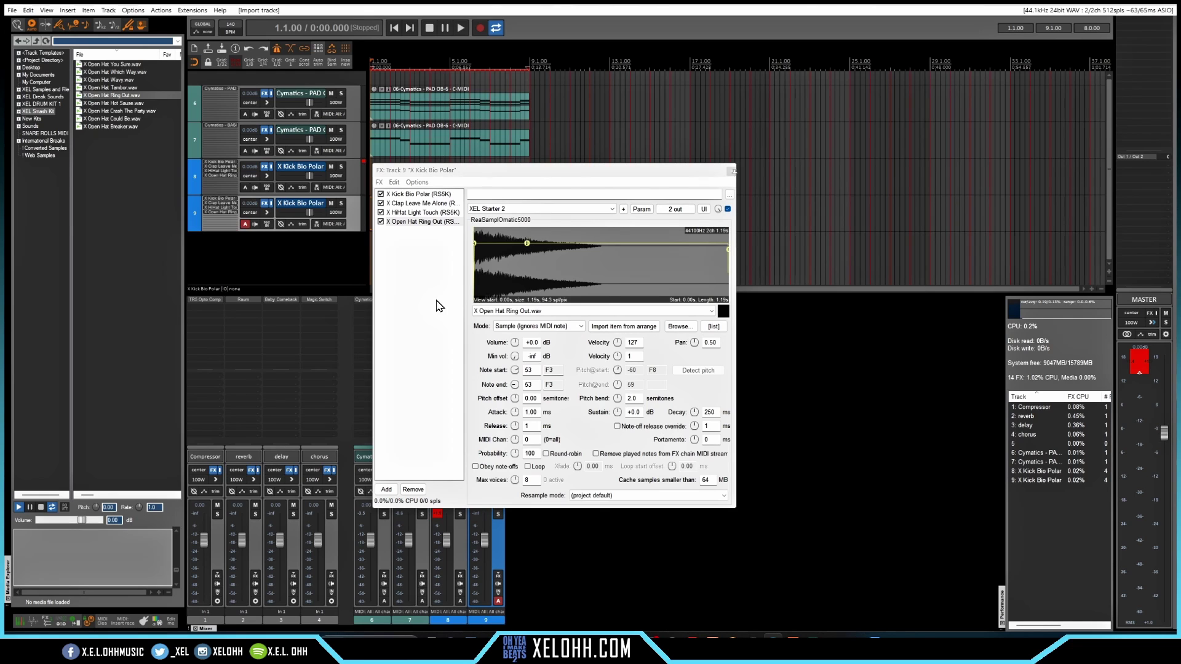
key("ctrl+z")
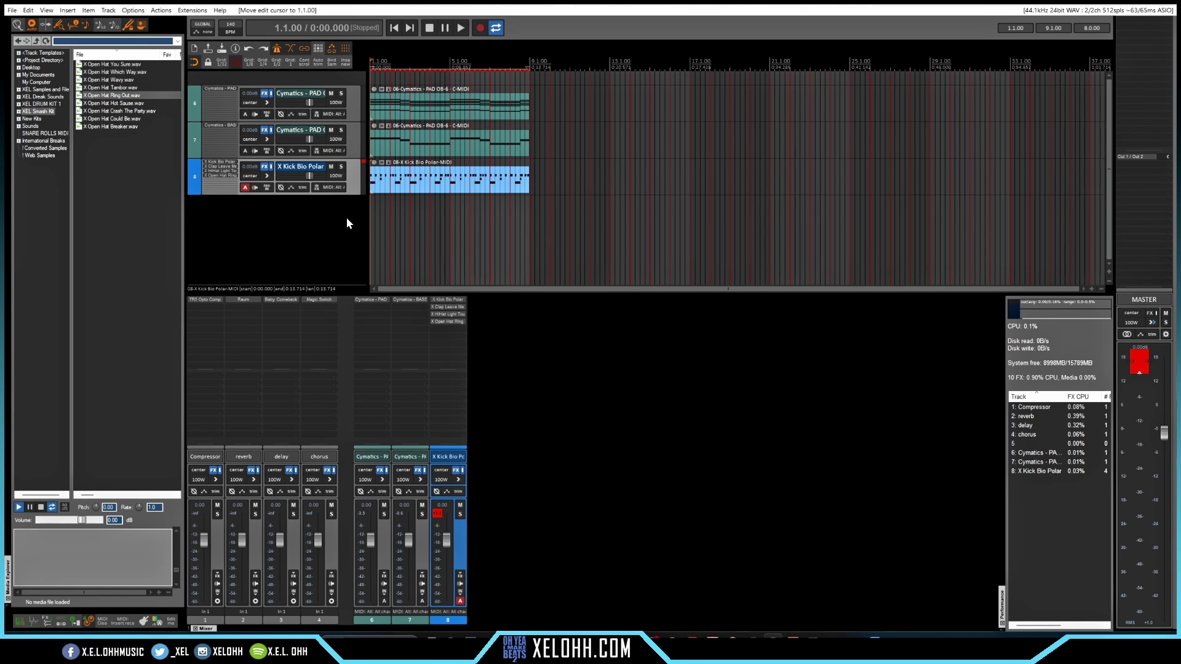
Play the project from the start to hear the pad, bass and drum MIDI items together
key("space")
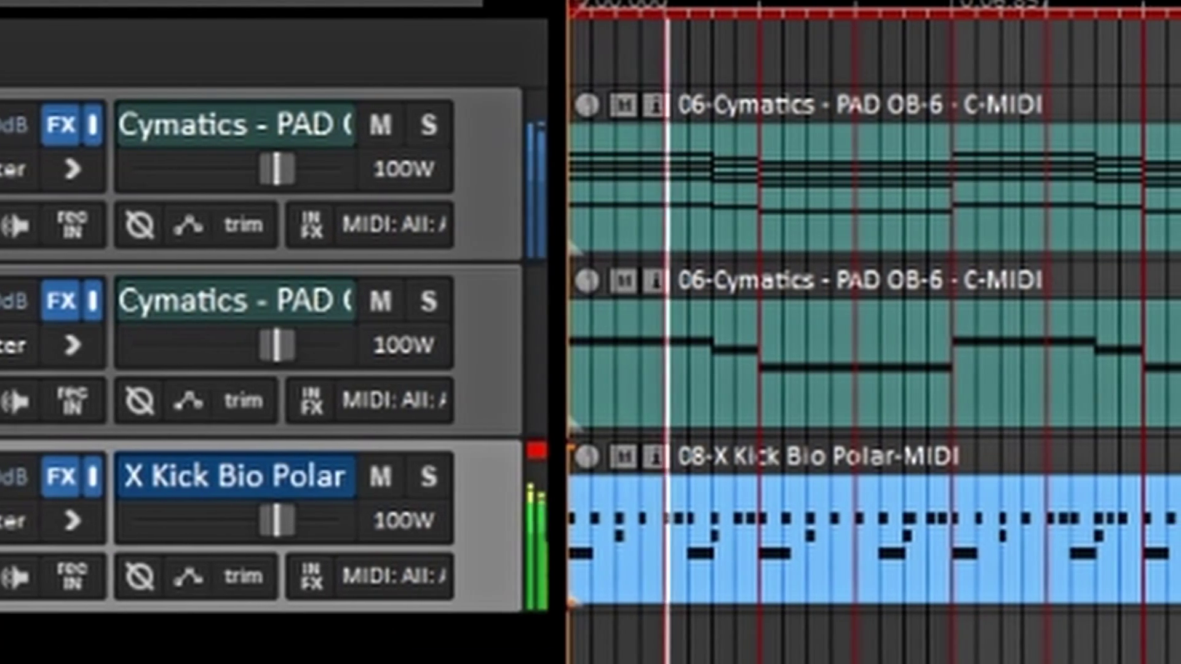